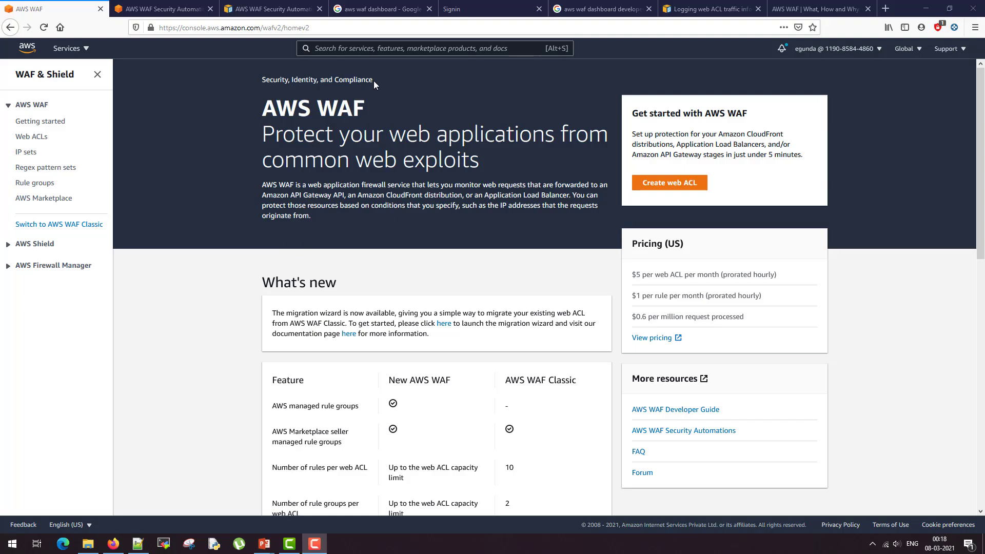
Open the web ACLs list and switch its region to Global (CloudFront).
click(391, 48)
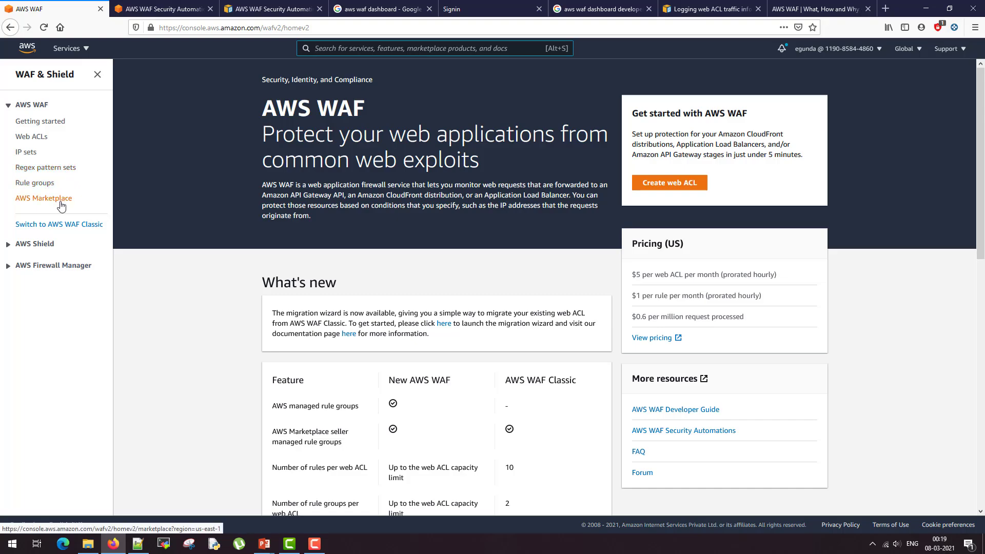
click(38, 139)
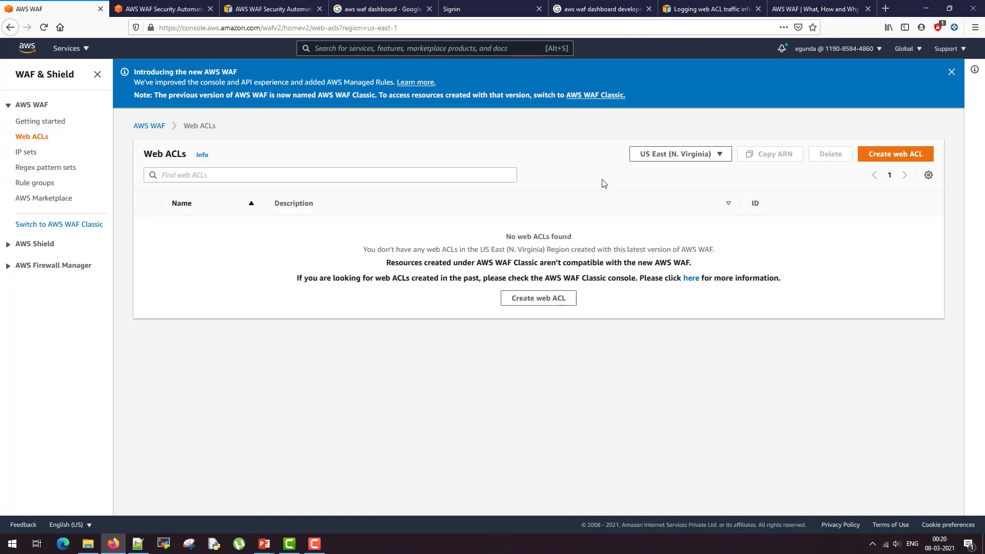
click(698, 161)
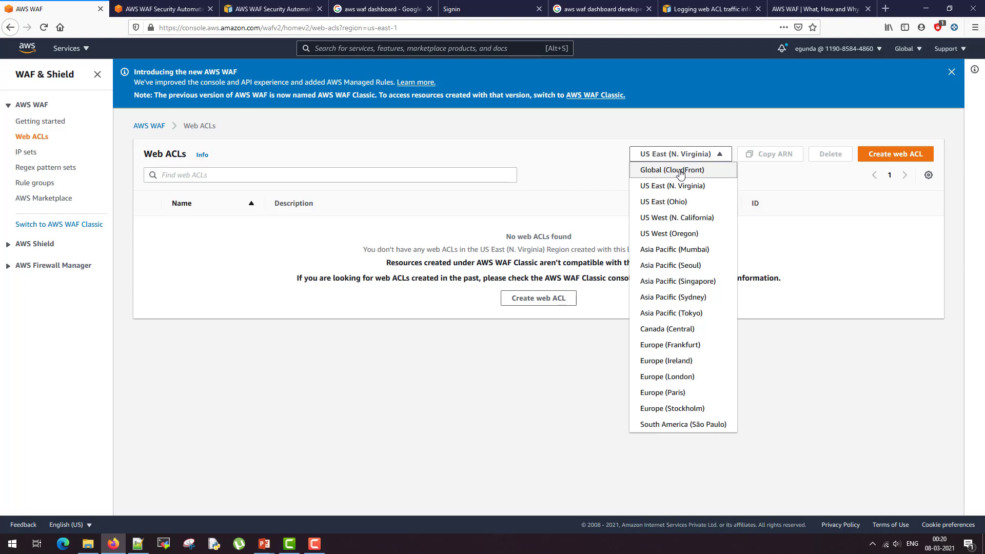
click(680, 173)
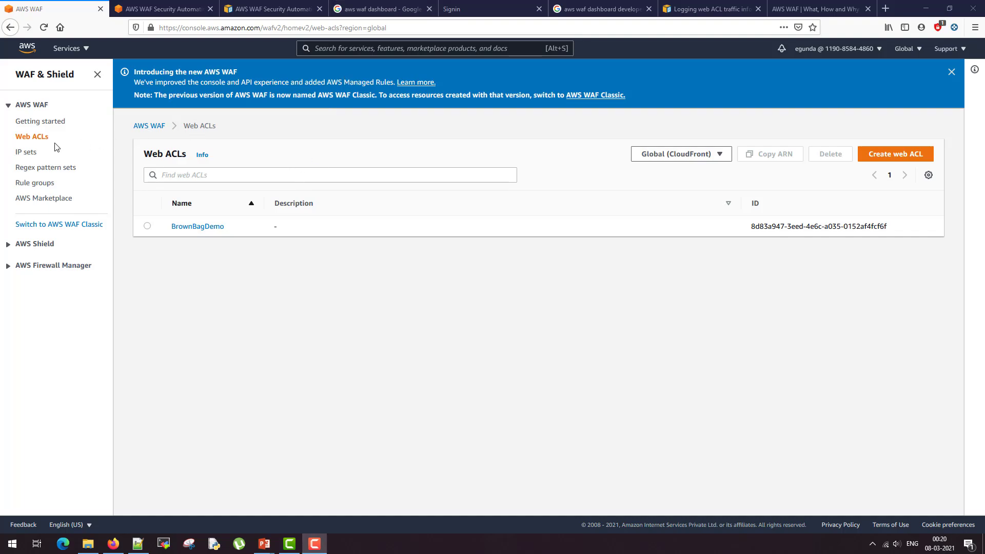
Start a new IP set named MyWhilitedIPs in the Global (CloudFront) region.
click(29, 156)
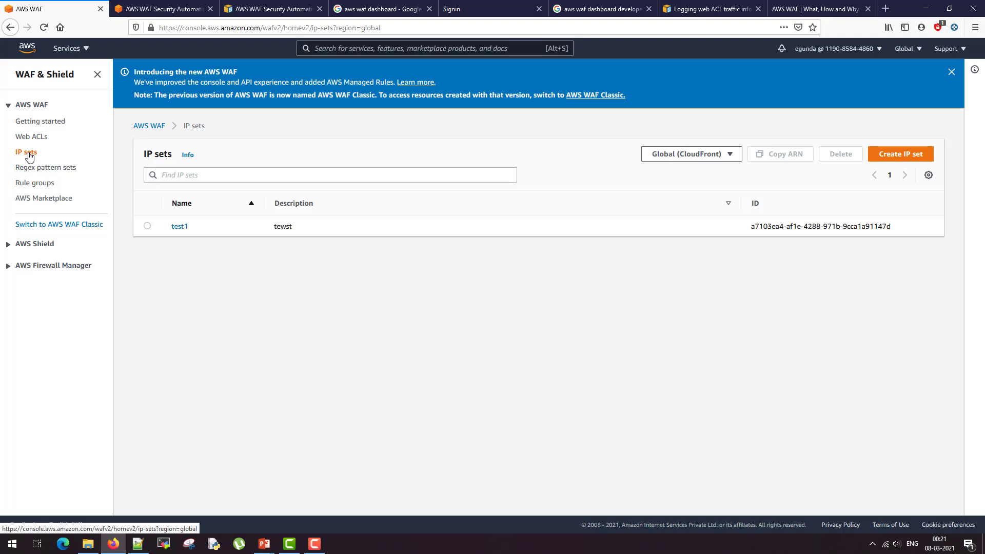
click(904, 155)
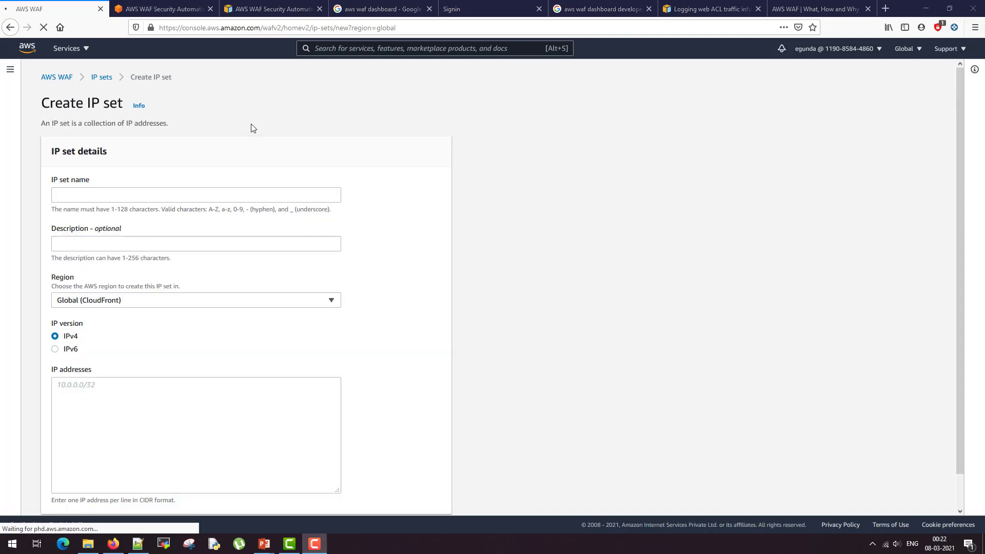
click(142, 199)
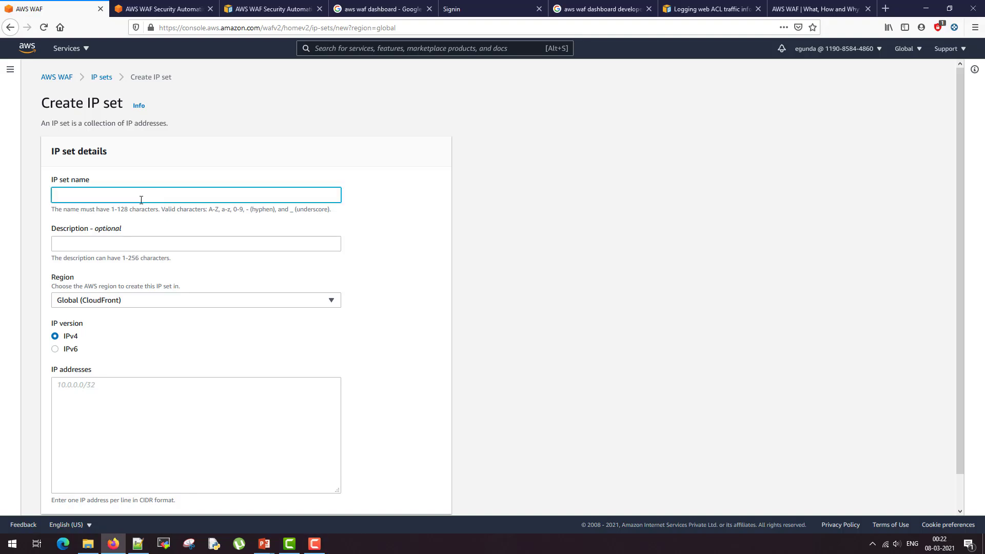
text(MyWhilitedIPs)
click(81, 242)
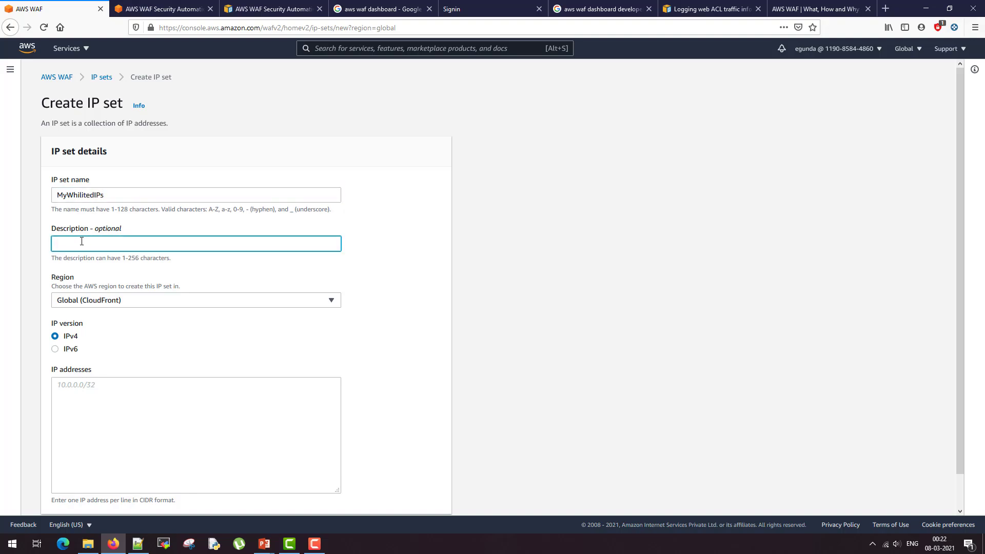
click(152, 305)
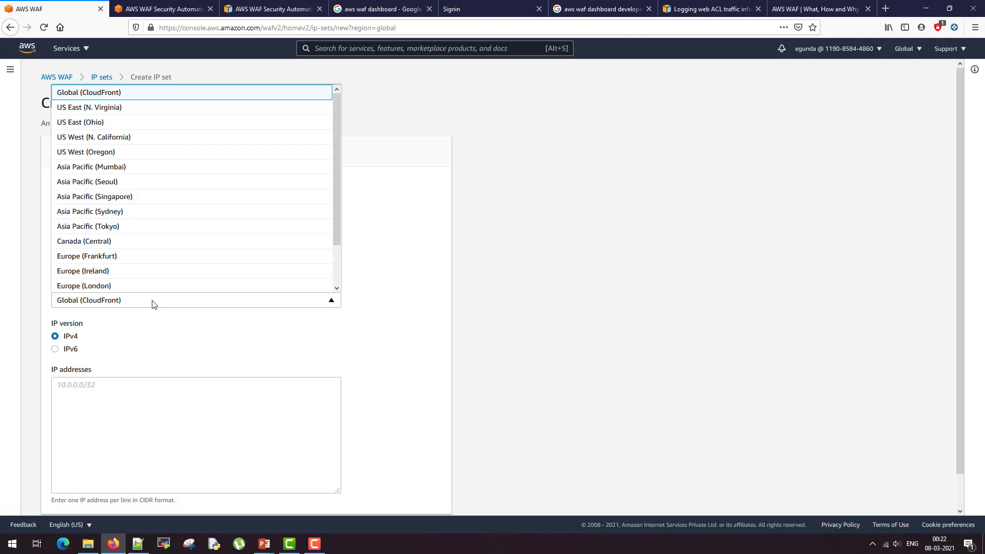
click(195, 305)
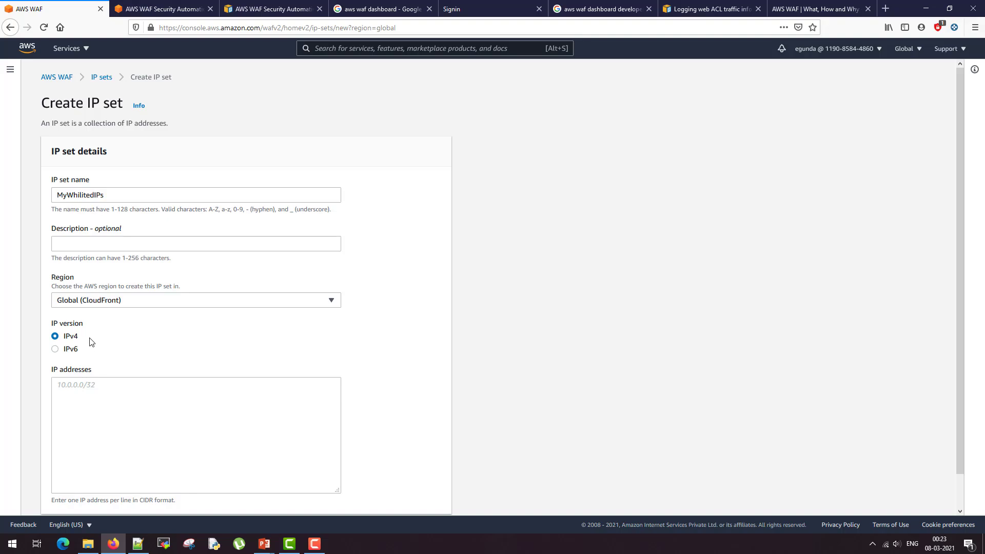
Add 8.8.8.8/32 and 4.4.4.4/32 on separate lines as the IPv4 addresses and create the IP set.
scroll(86, 341, down, 1)
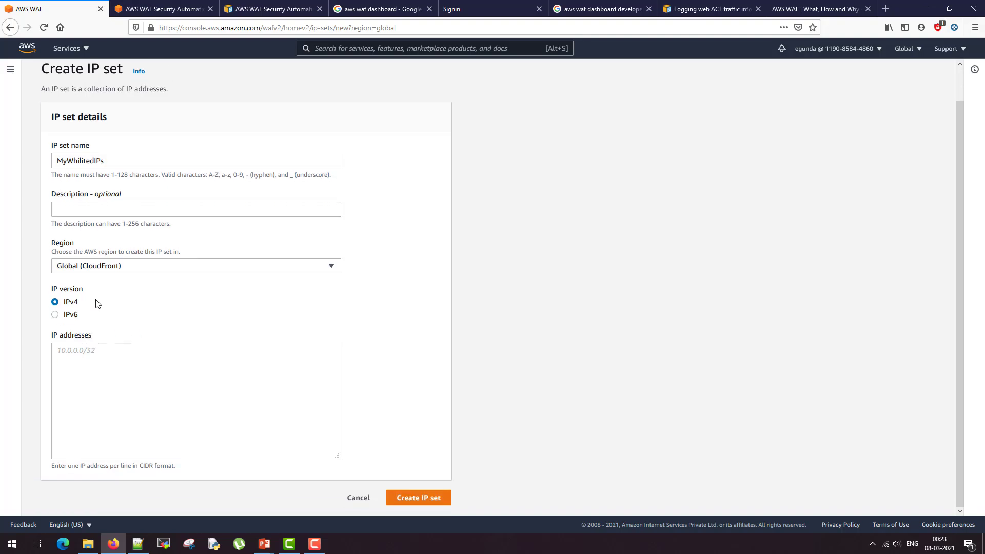
click(112, 356)
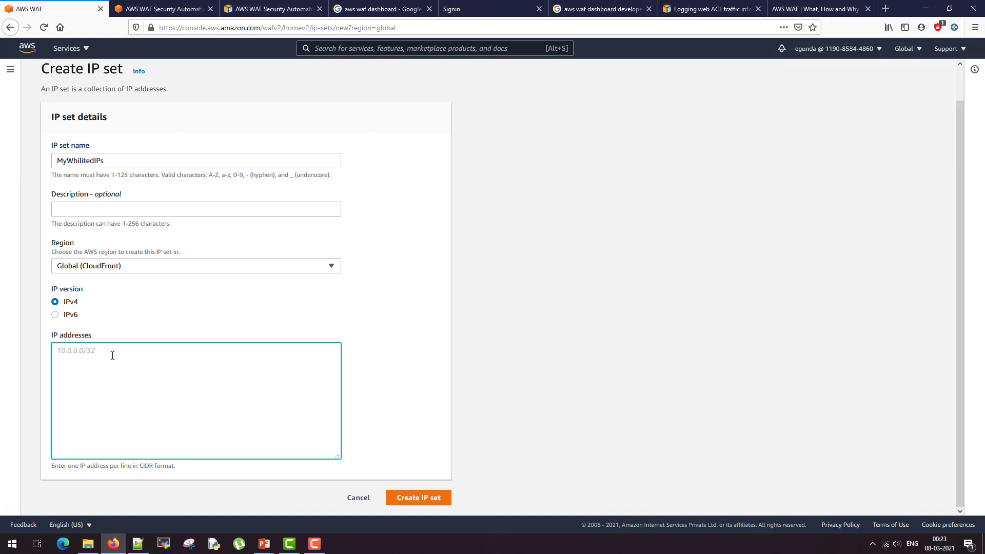
text(8.8.8.8/32 4.4.4.4/32)
click(420, 500)
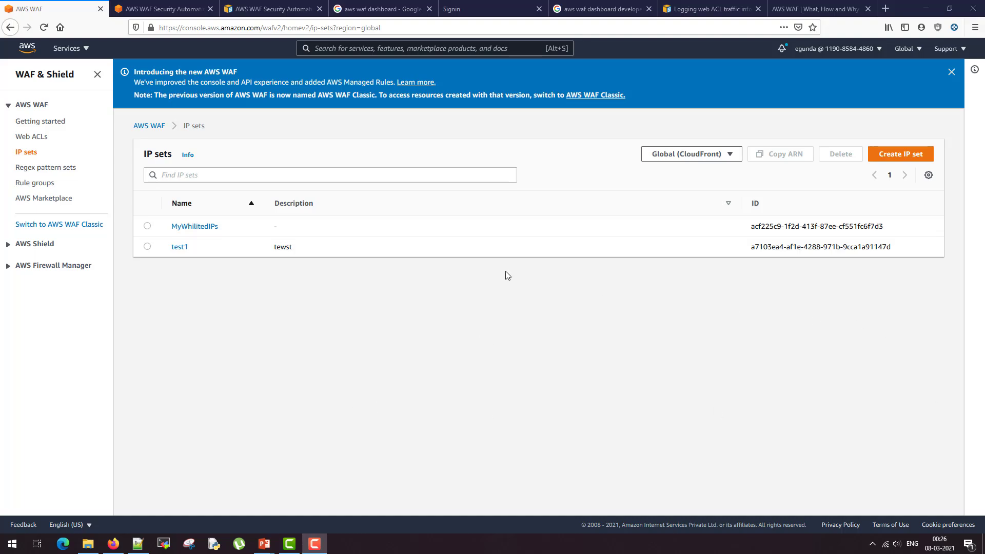
Examine the patterns in the testpresence regex pattern set and view the rule groups list.
click(40, 174)
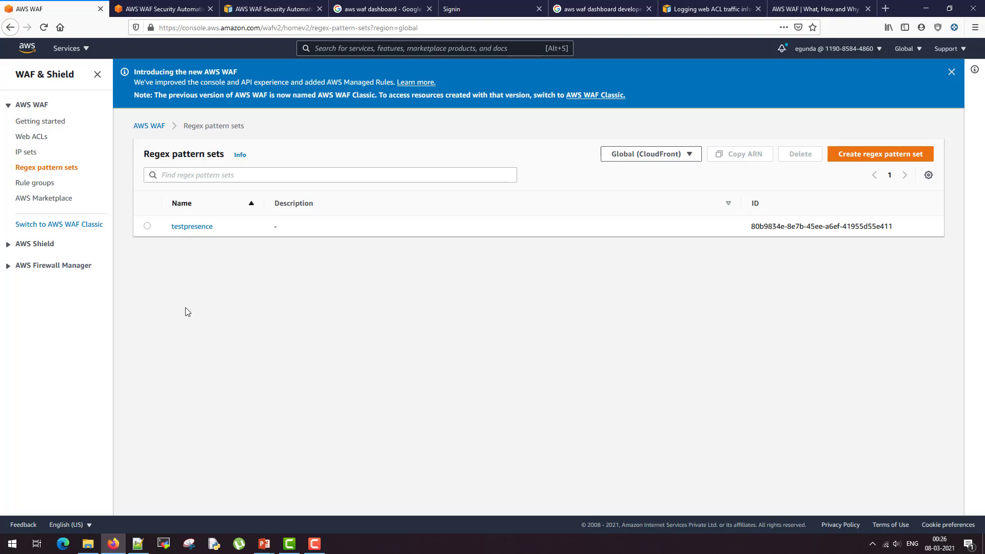
click(191, 226)
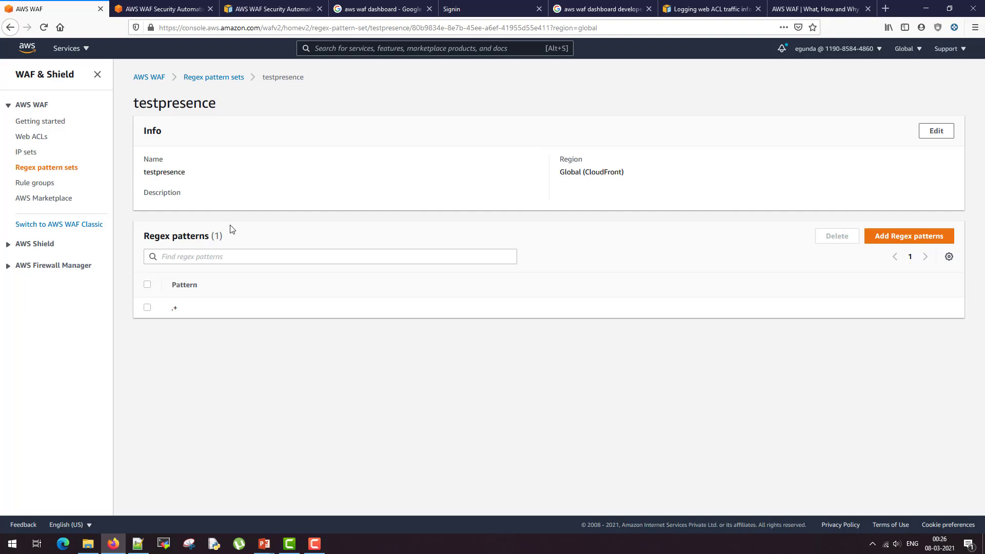
click(44, 191)
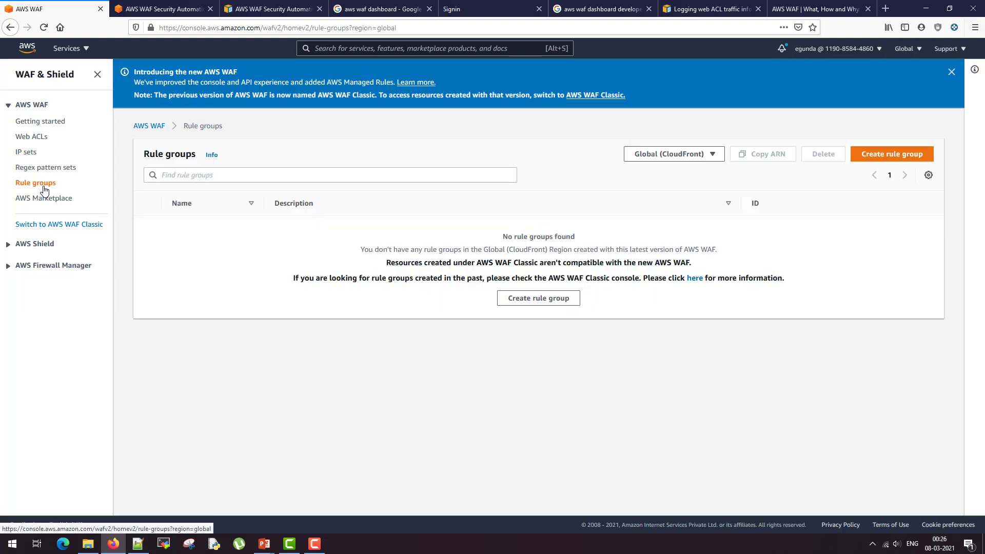
Look through the AWS Marketplace rule products, including the publisher and description of API Security Rules.
click(44, 198)
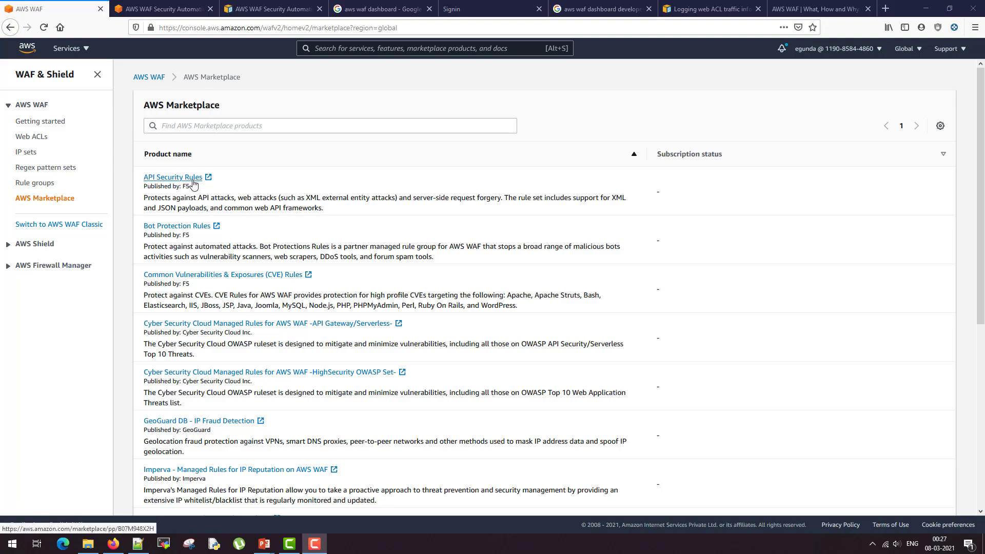
drag(191, 186, 156, 186)
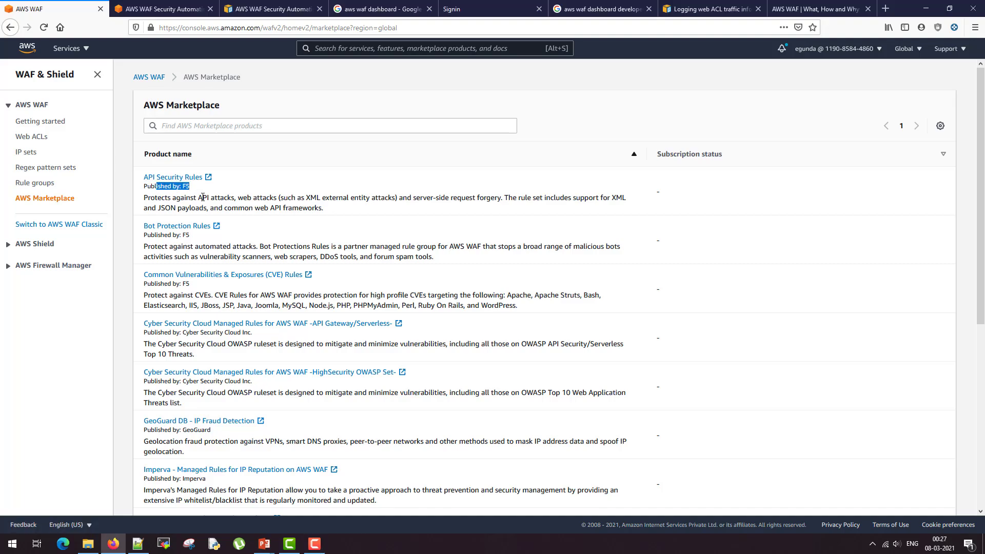
drag(302, 209, 507, 229)
scroll(276, 244, down, 6)
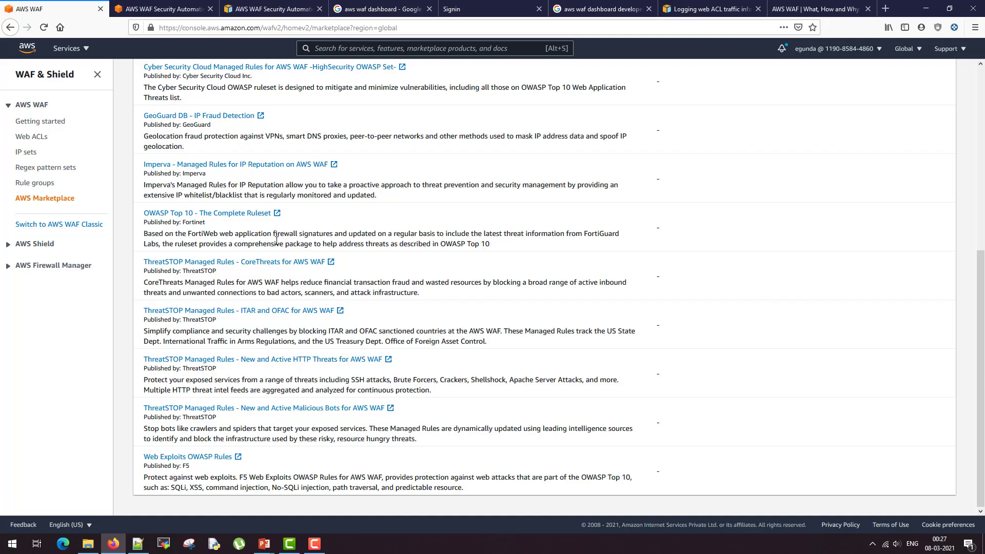
scroll(38, 144, up, 6)
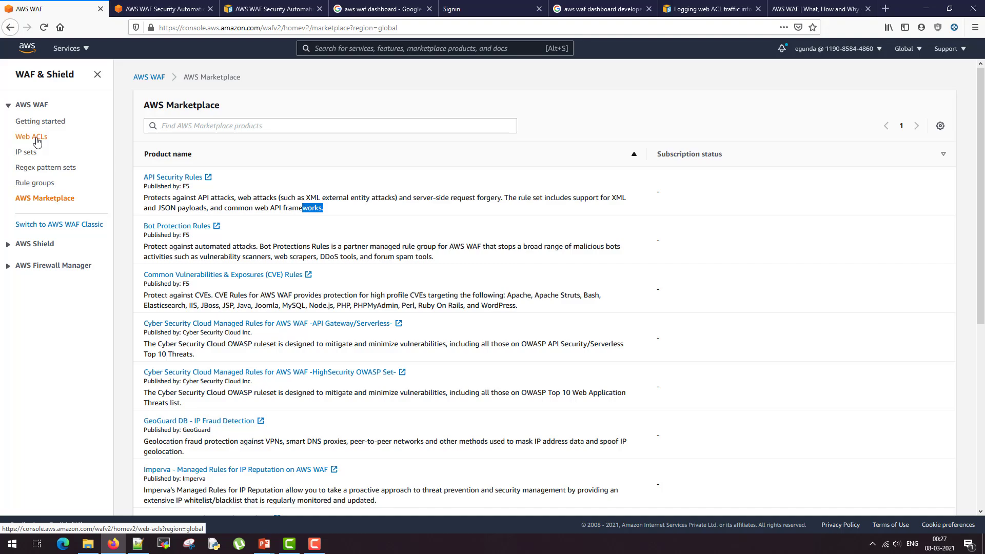
Start a new web ACL named DumbtutorialsRuleset for CloudFront distributions, without associated resources, and continue to adding rules.
click(38, 144)
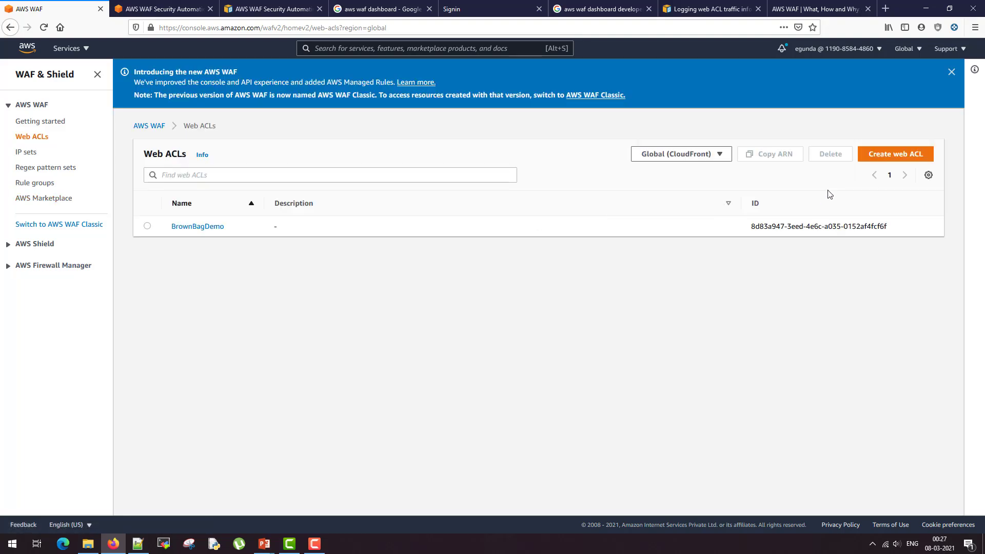
click(885, 154)
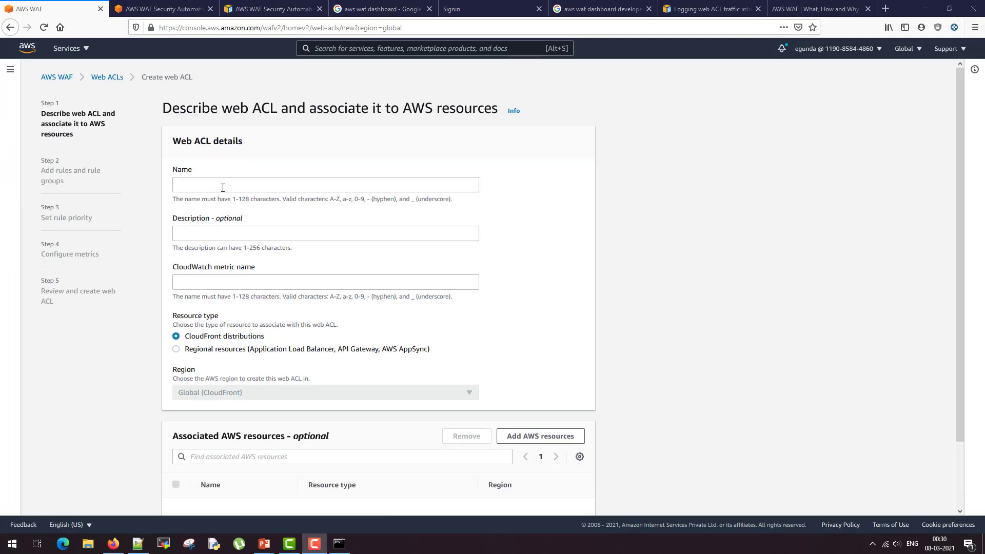
click(223, 188)
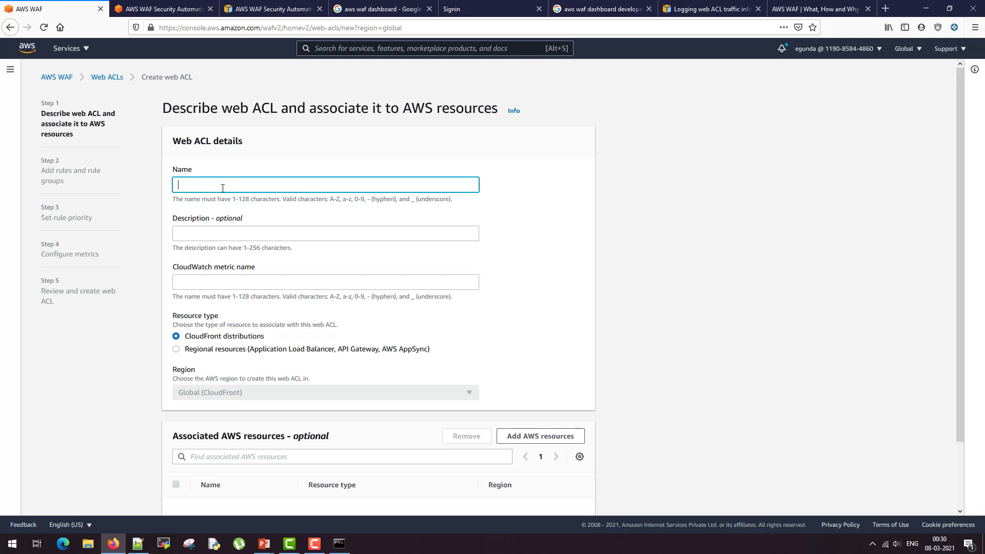
text(Dumbtutorials)
text(Ruleset)
click(219, 231)
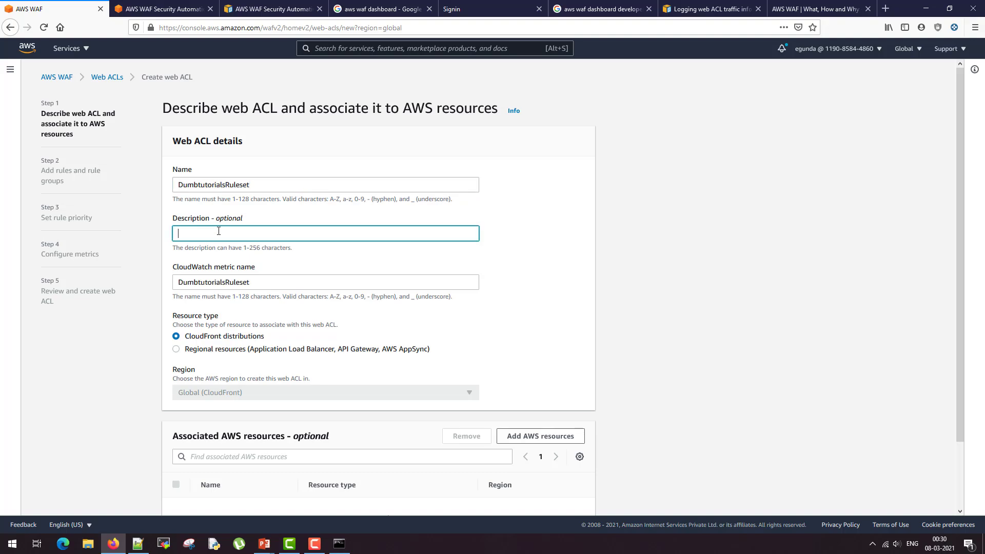
click(277, 281)
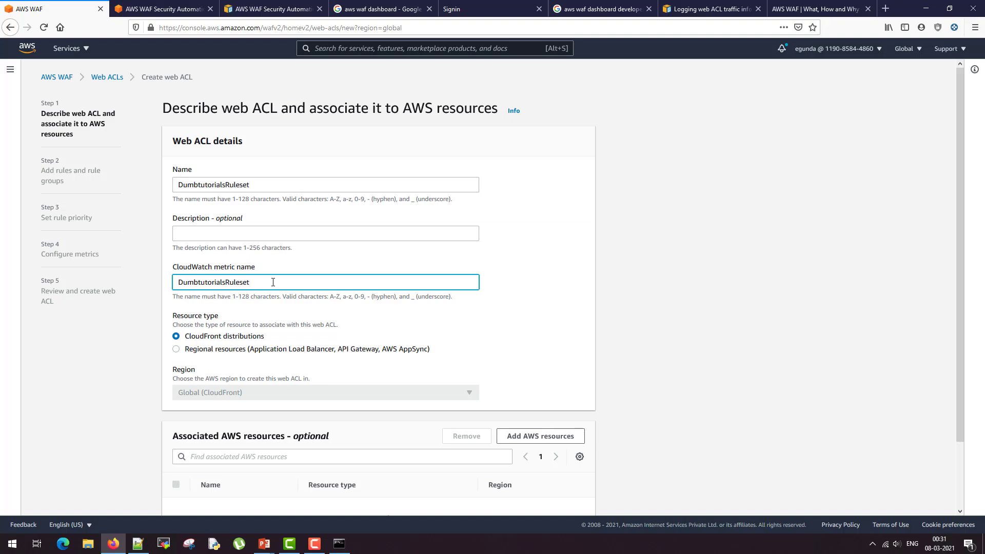
scroll(438, 362, down, 3)
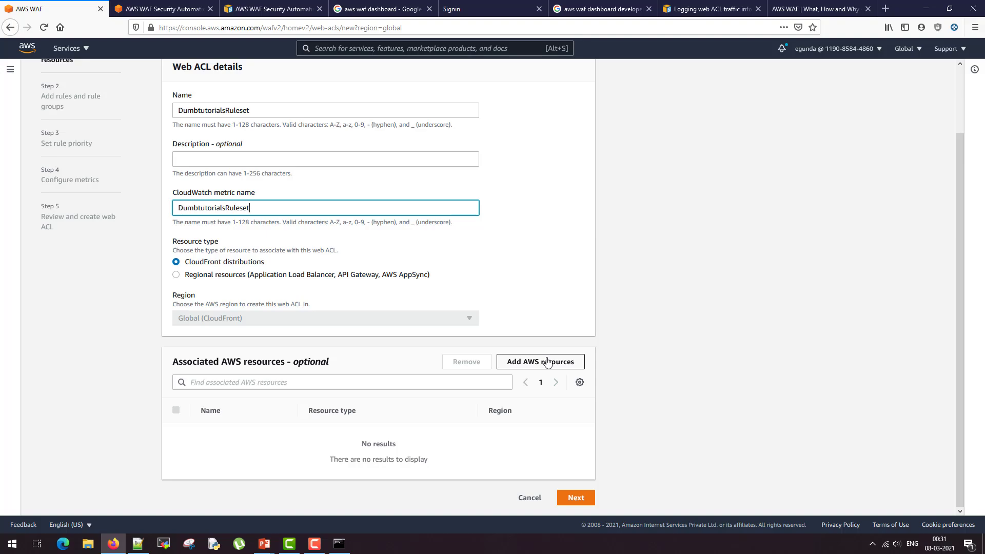
click(460, 374)
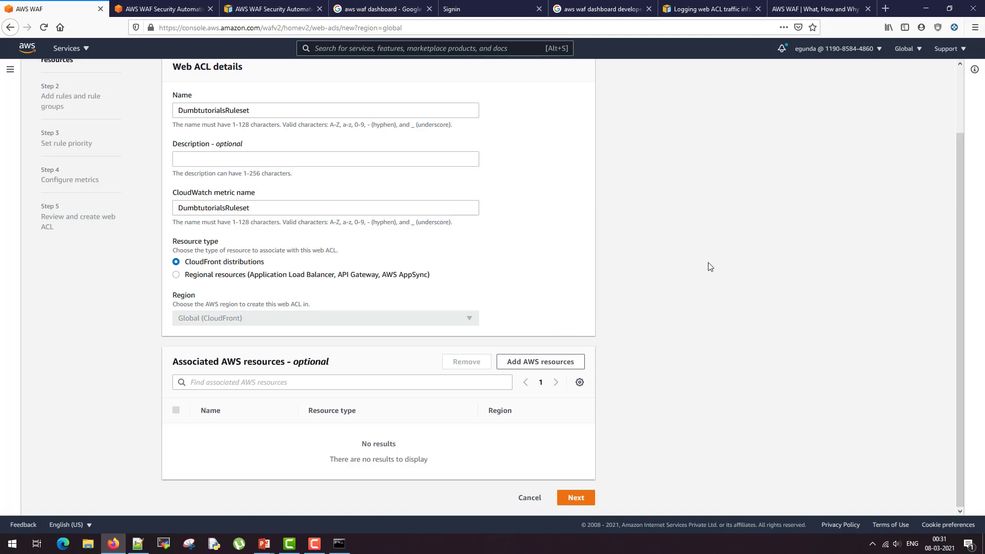
click(576, 498)
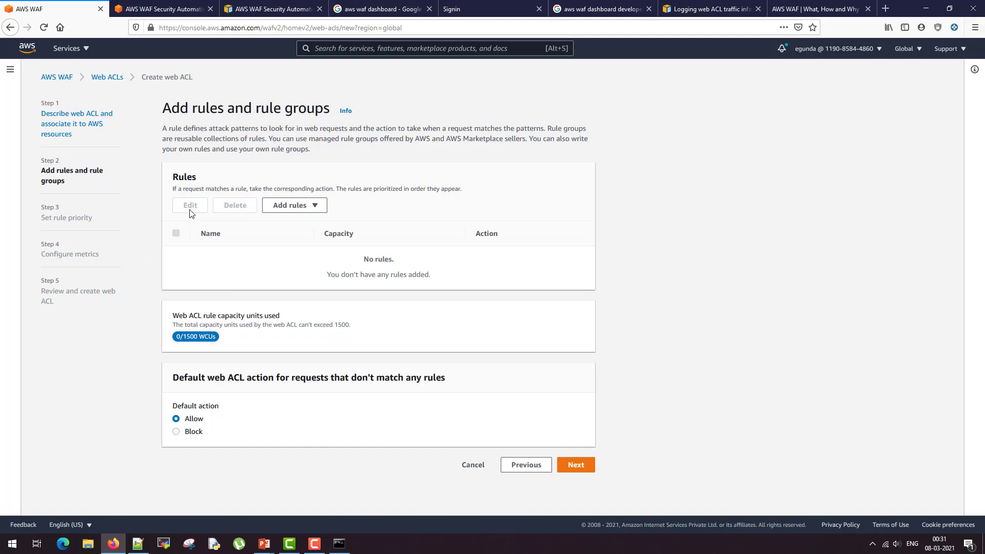
Choose to add managed rule groups to the web ACL and expand the AWS managed rule groups.
click(313, 206)
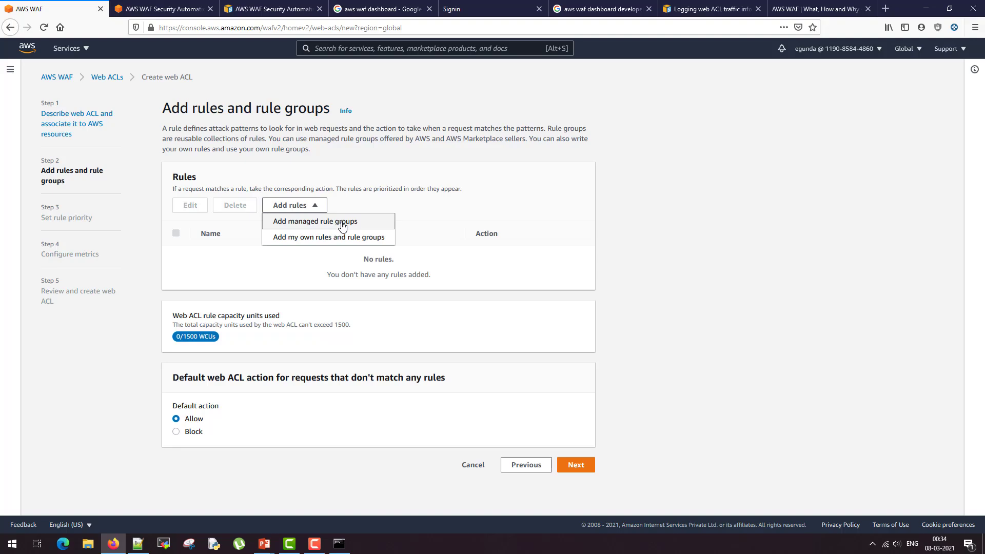
click(343, 223)
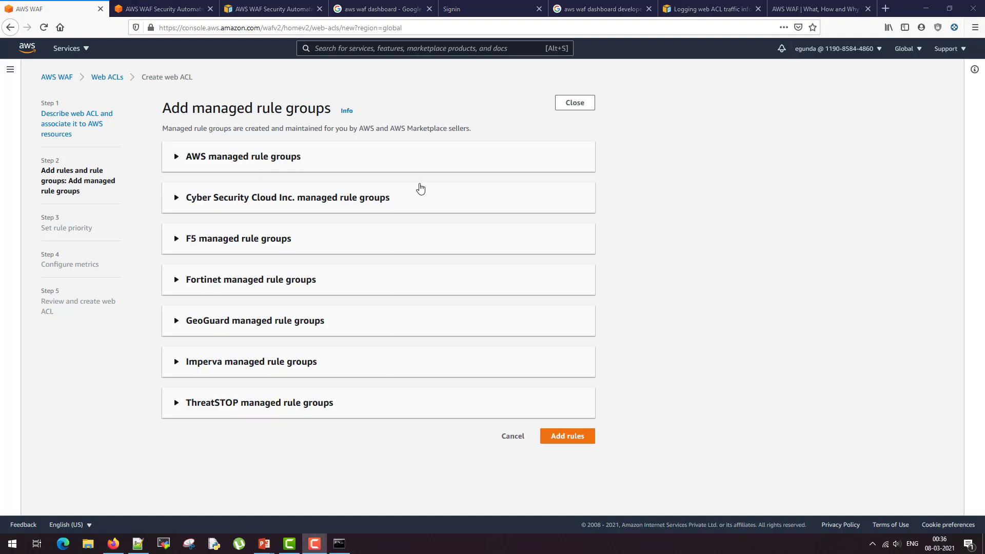
click(176, 159)
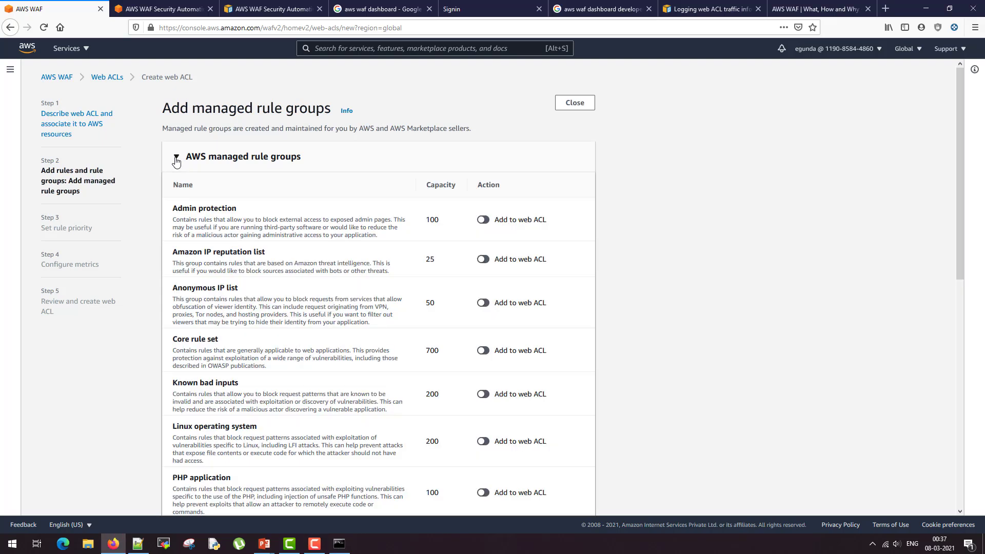
Browse the rule groups offered by AWS and Cyber Security Cloud Inc., ending with the AWS managed list expanded.
scroll(260, 237, down, 5)
scroll(290, 201, up, 5)
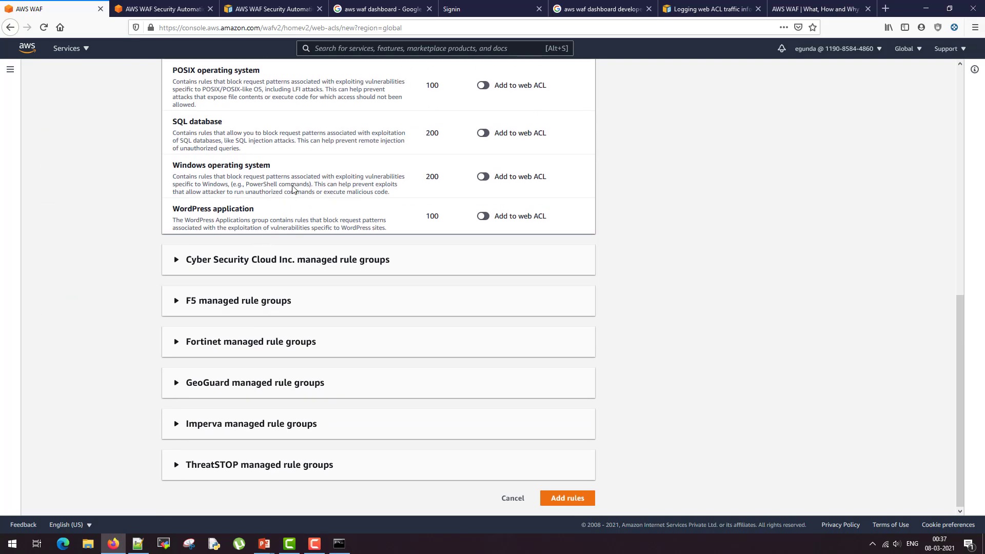
click(177, 158)
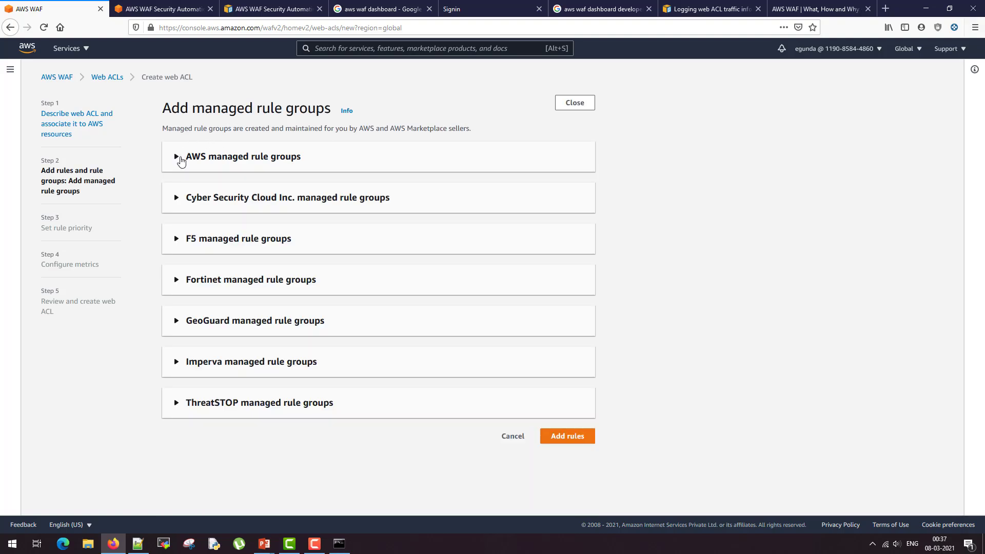
click(176, 198)
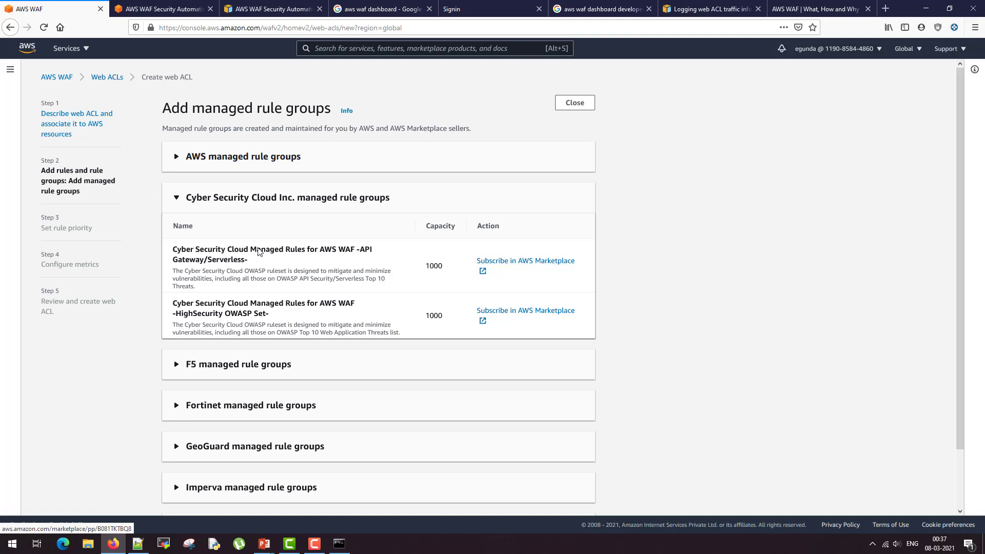
click(178, 200)
click(175, 159)
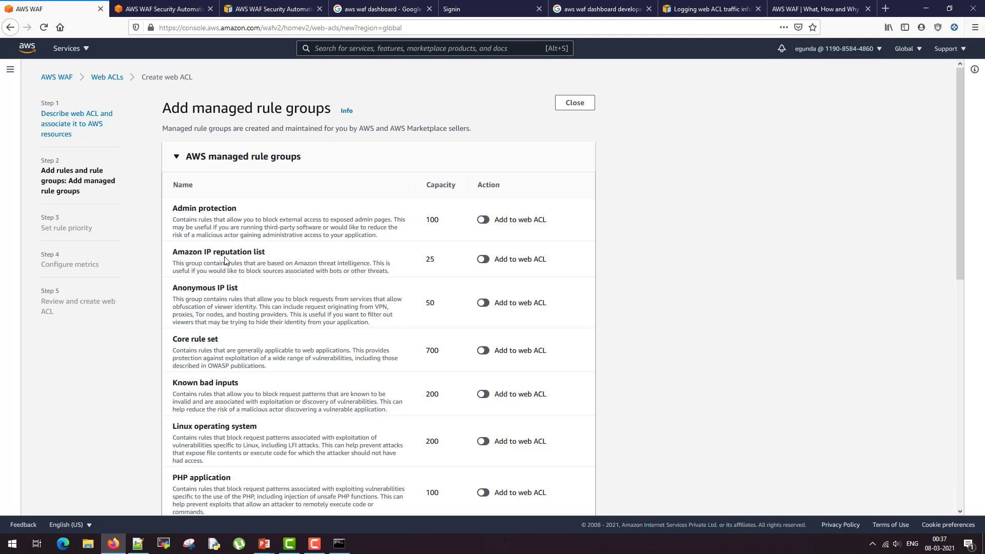
Read through the AWS managed rule groups, from Known bad inputs through the operating system groups to WordPress application.
scroll(241, 275, down, 2)
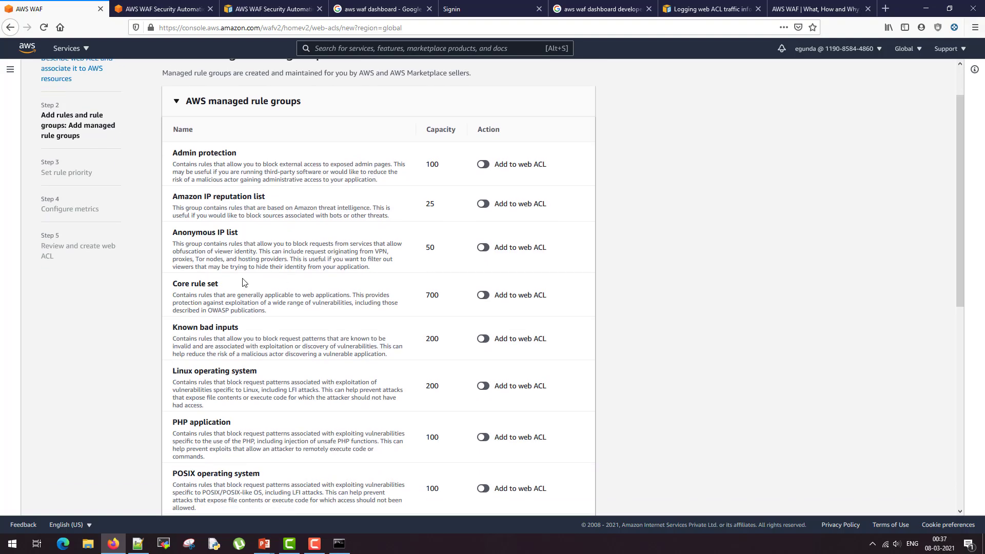
drag(187, 327, 280, 339)
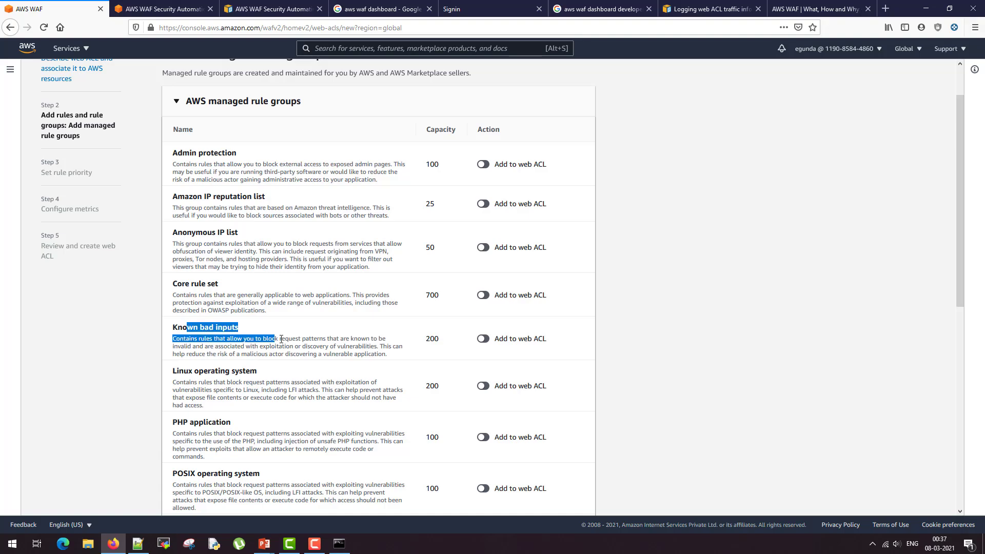
scroll(200, 247, down, 5)
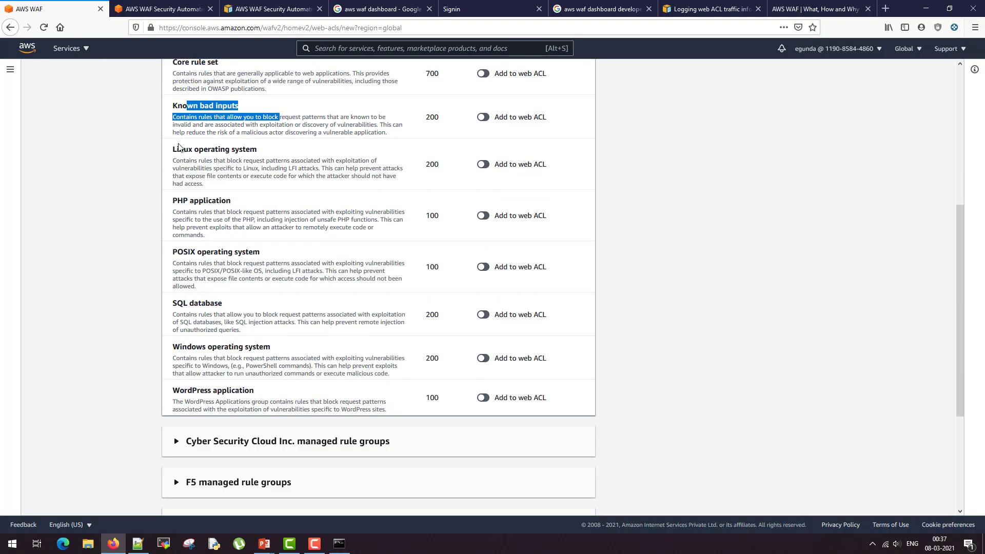
drag(180, 149, 256, 161)
drag(180, 346, 321, 366)
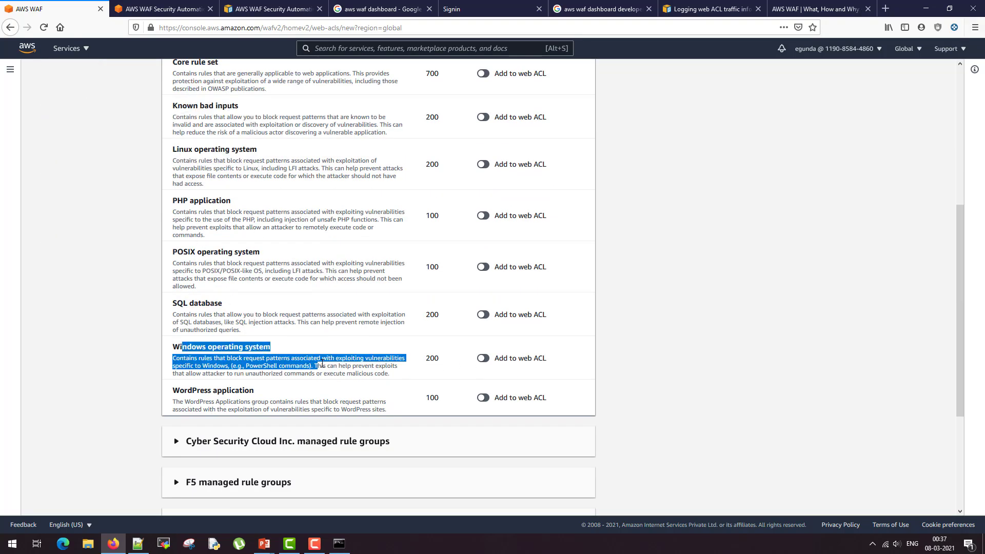
drag(255, 390, 188, 374)
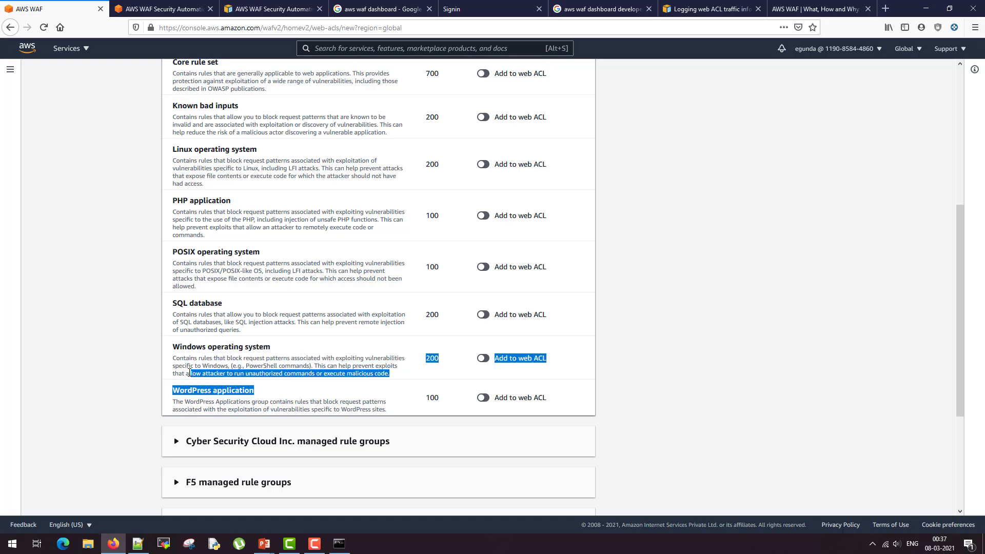
scroll(232, 283, down, 1)
scroll(307, 266, up, 6)
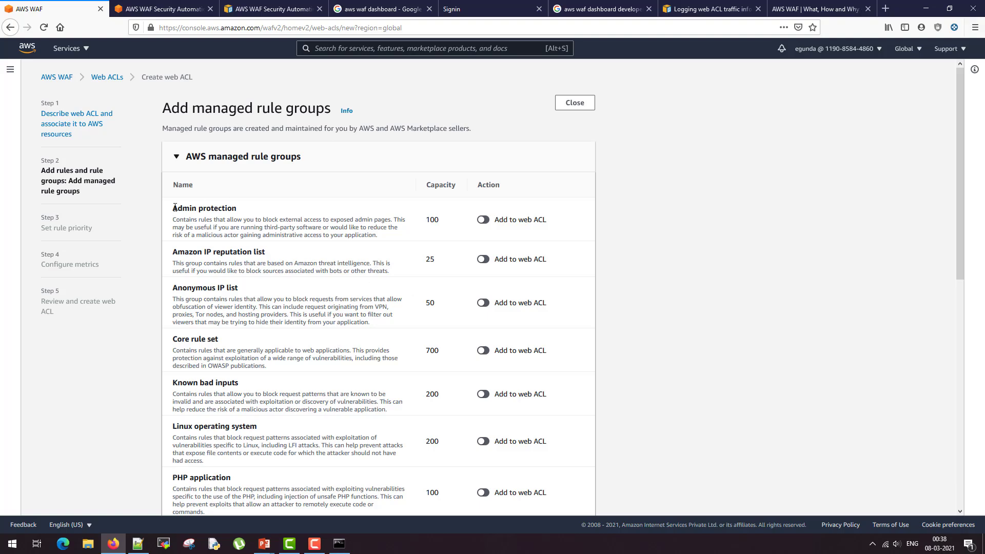
Examine the descriptions of the Admin protection, Amazon IP reputation list and Anonymous IP list rule groups.
drag(175, 208, 245, 215)
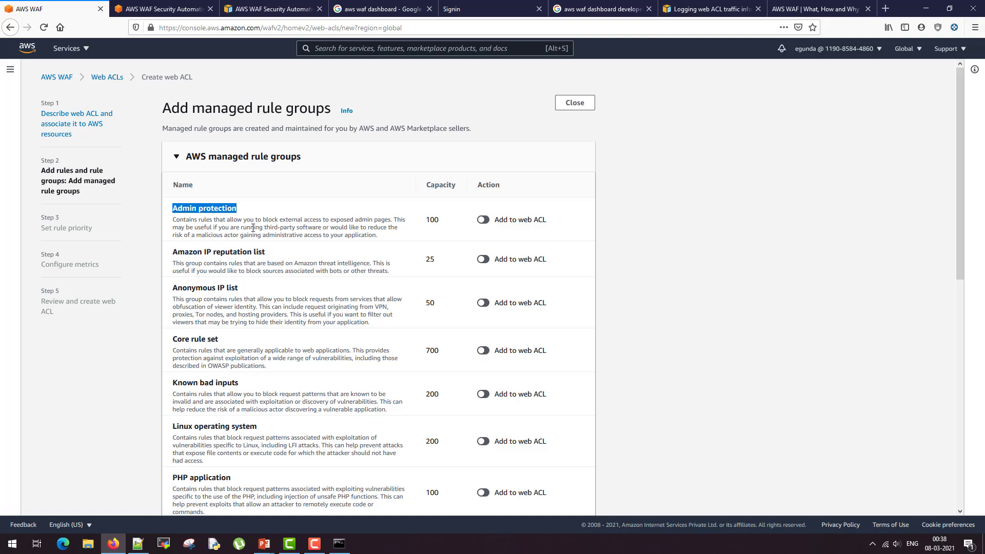
click(253, 227)
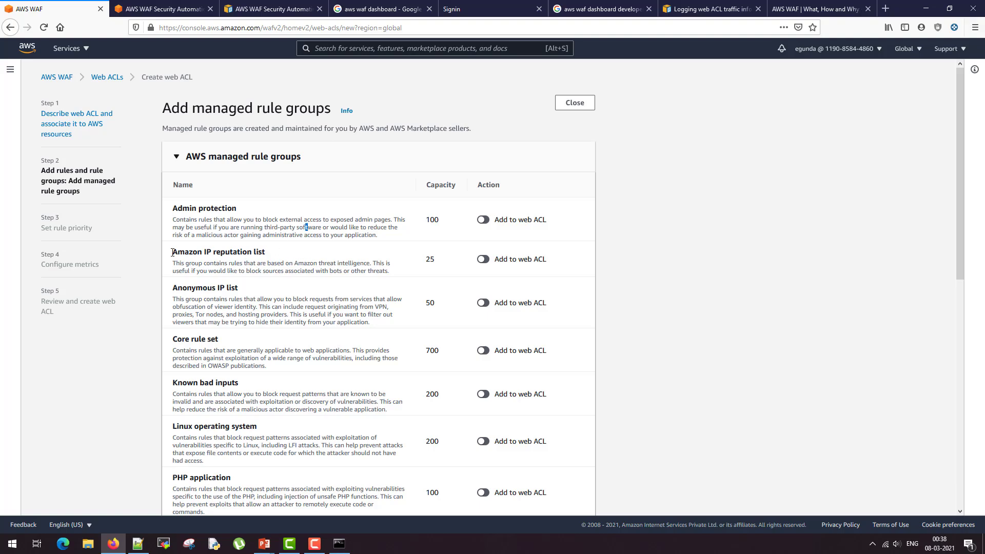
drag(174, 251, 380, 316)
click(232, 253)
drag(173, 252, 272, 257)
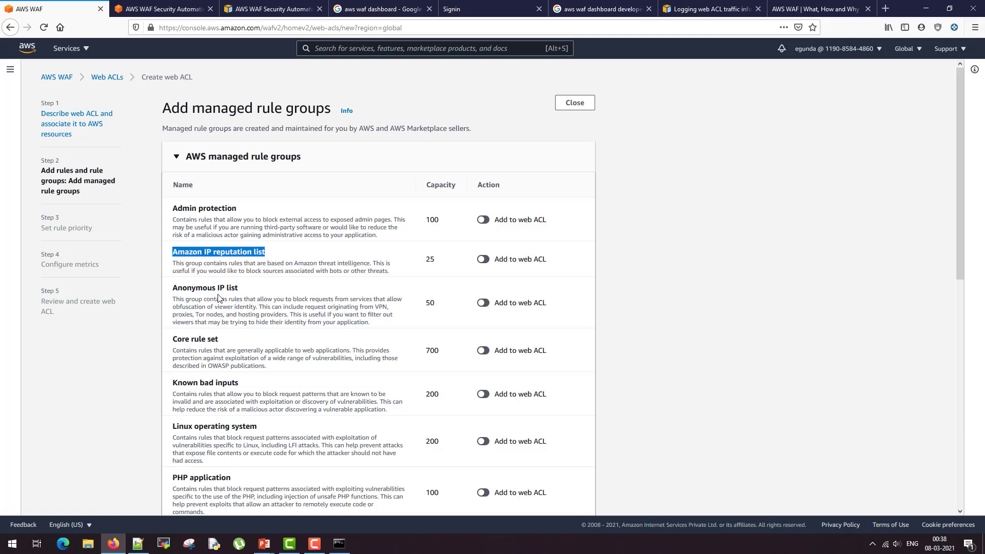
drag(174, 288, 247, 282)
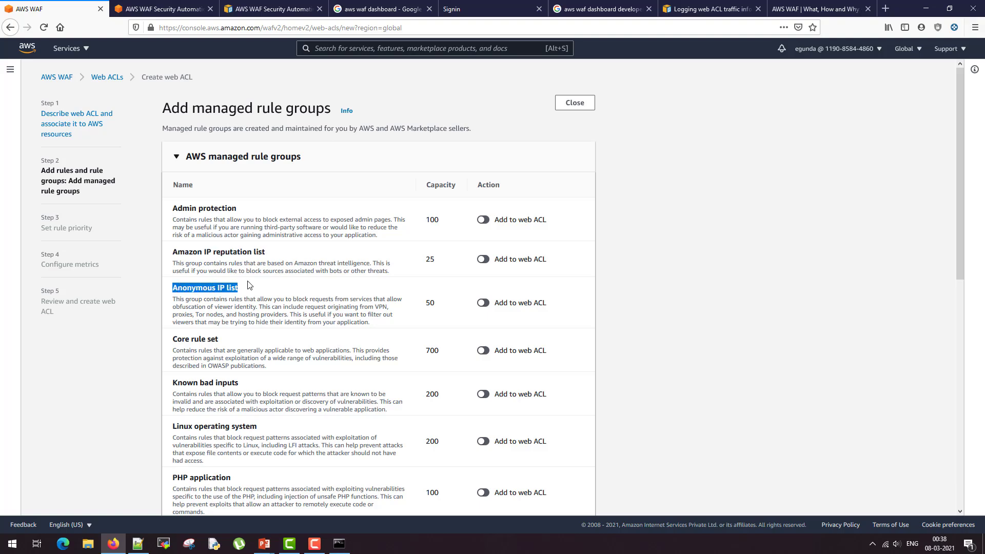
click(194, 262)
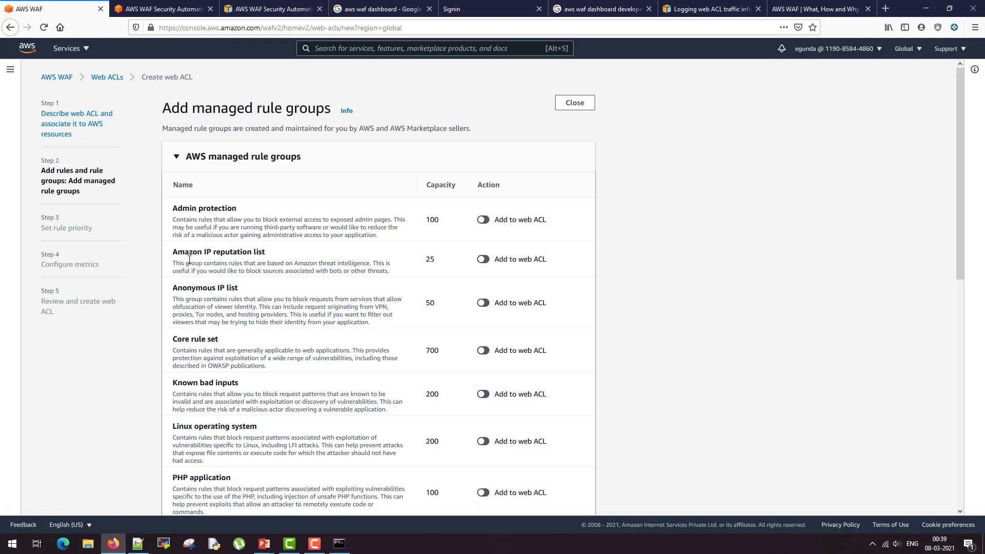
drag(189, 260, 248, 315)
click(294, 319)
Add the Amazon IP reputation list and Anonymous IP list to the web ACL and check the capacity figures of the first groups.
click(483, 259)
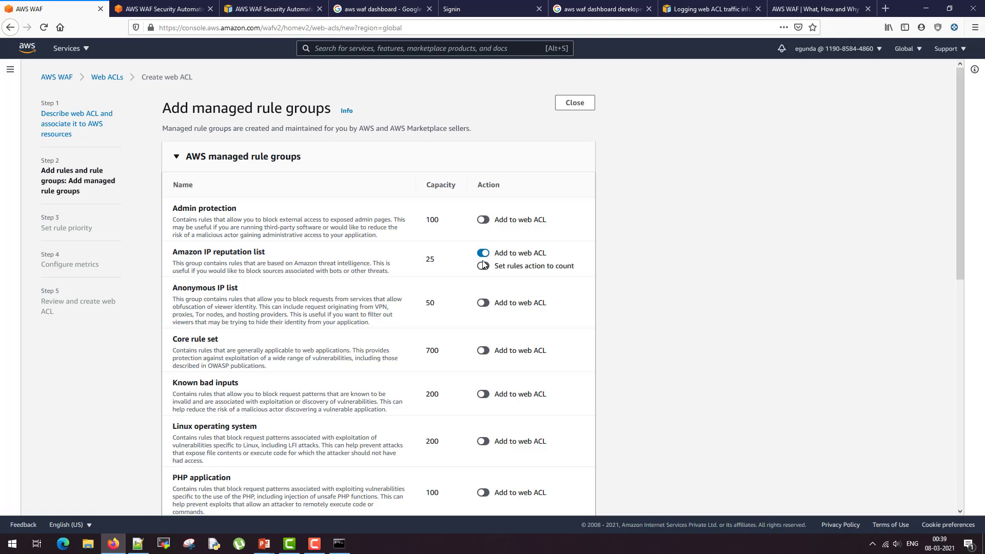
click(482, 304)
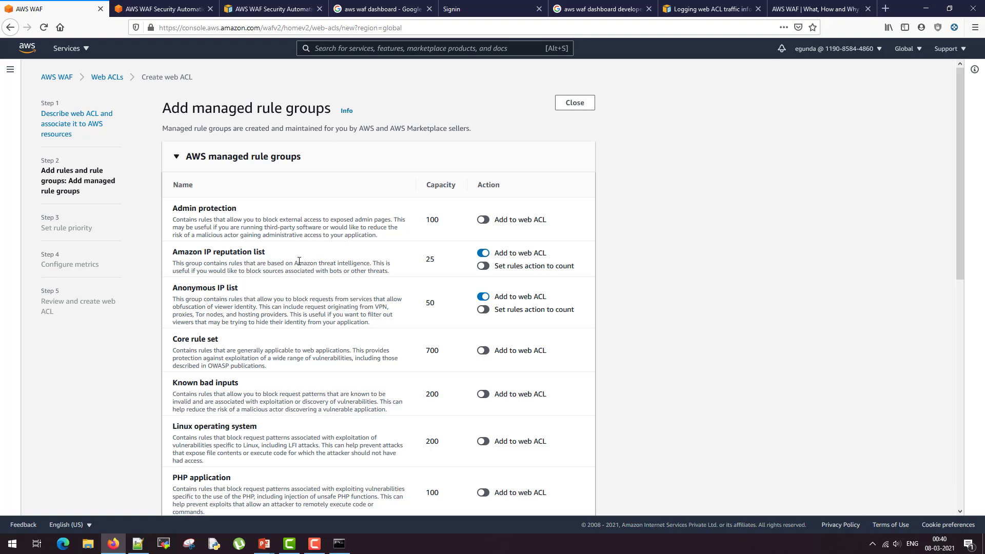
double_click(430, 219)
double_click(430, 259)
double_click(430, 302)
Add the Core rule set and Known bad inputs rule groups to the web ACL.
scroll(306, 358, down, 3)
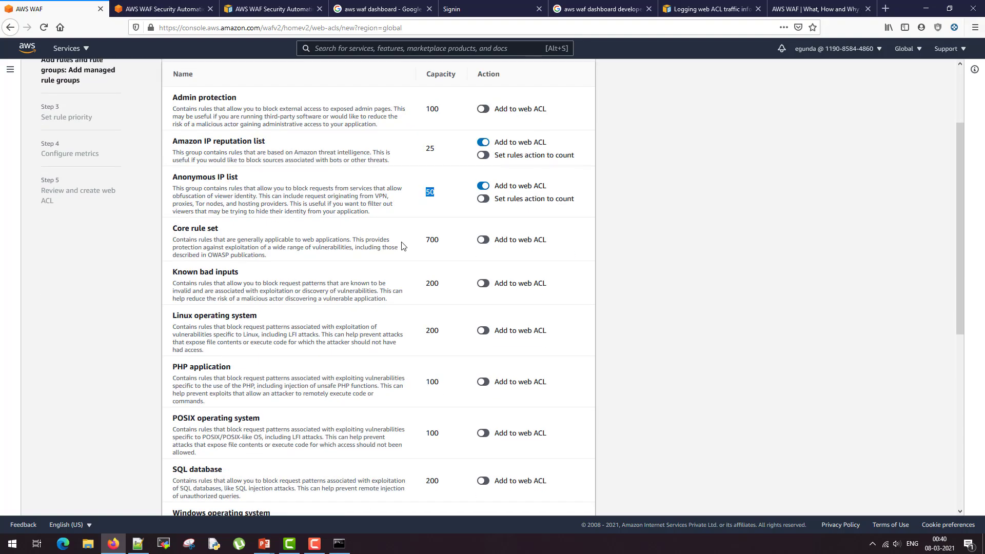
click(483, 241)
triple_click(286, 253)
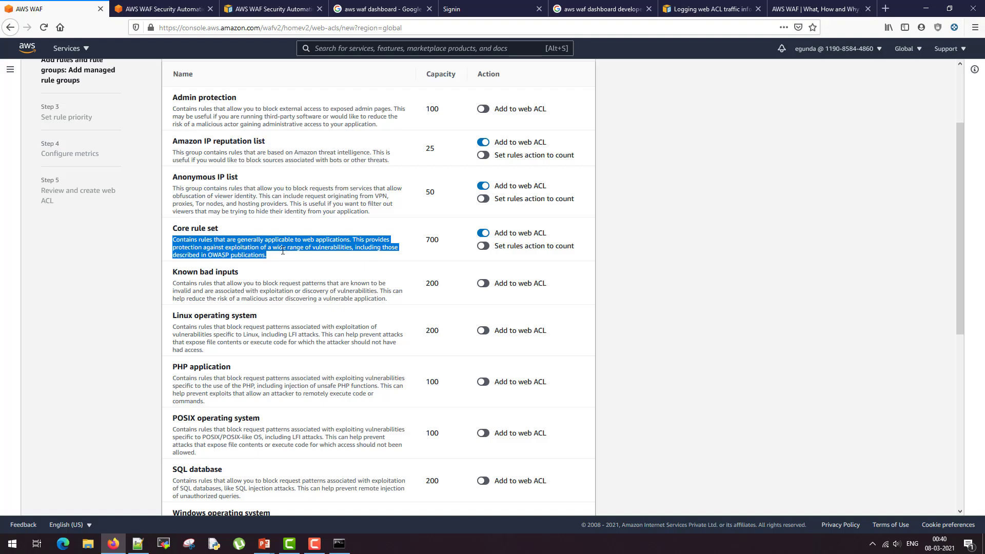
click(483, 284)
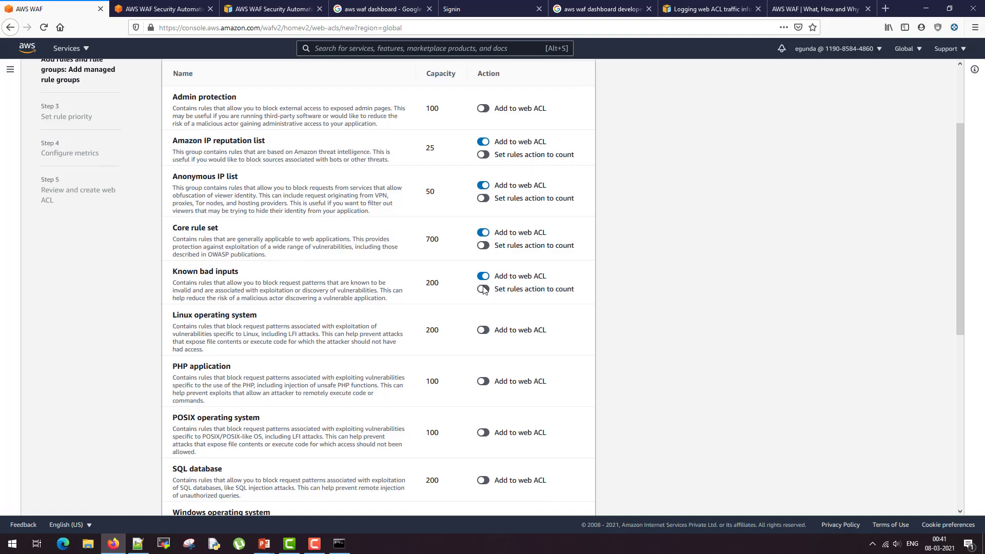
Add the Linux operating system and WordPress application rule groups to the web ACL.
scroll(483, 286, down, 2)
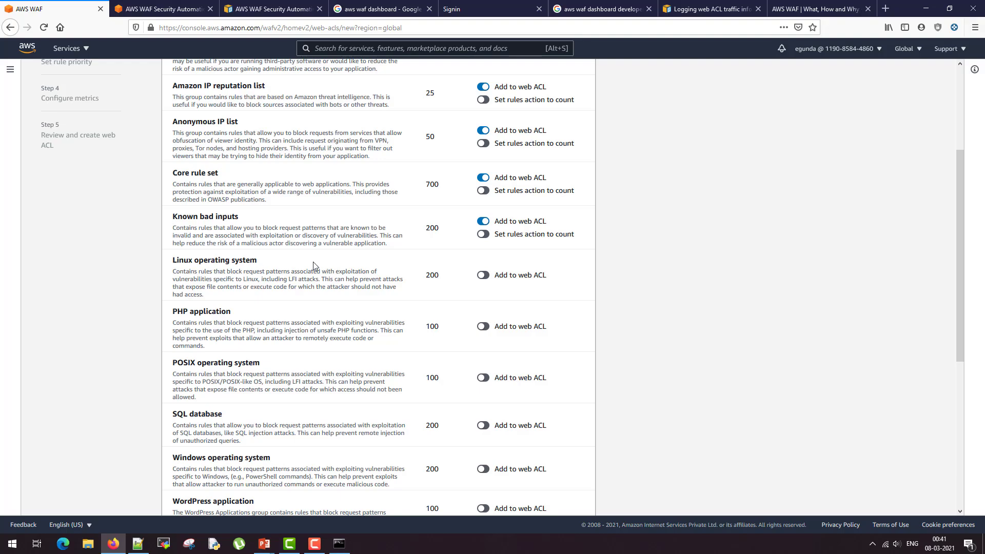
click(483, 275)
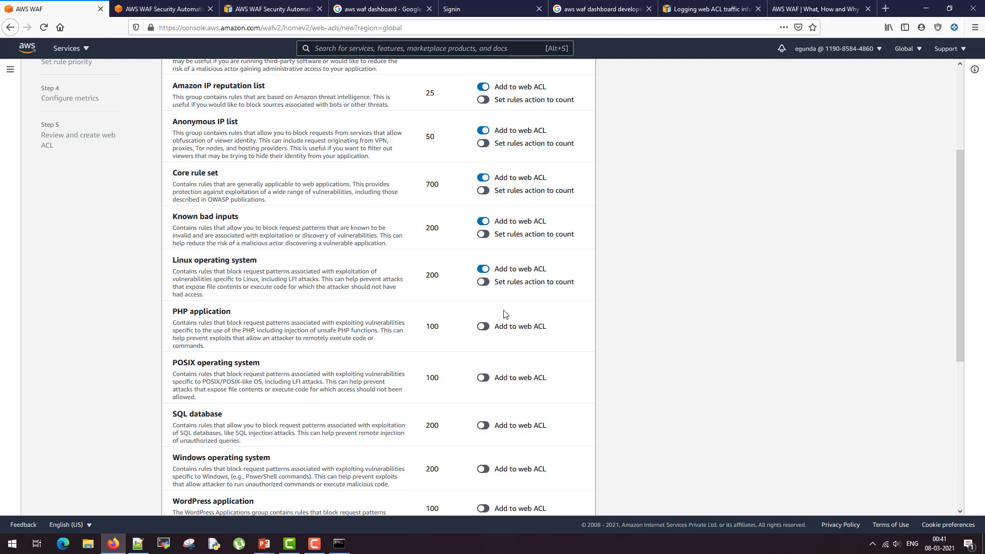
scroll(320, 214, down, 1)
scroll(319, 213, down, 5)
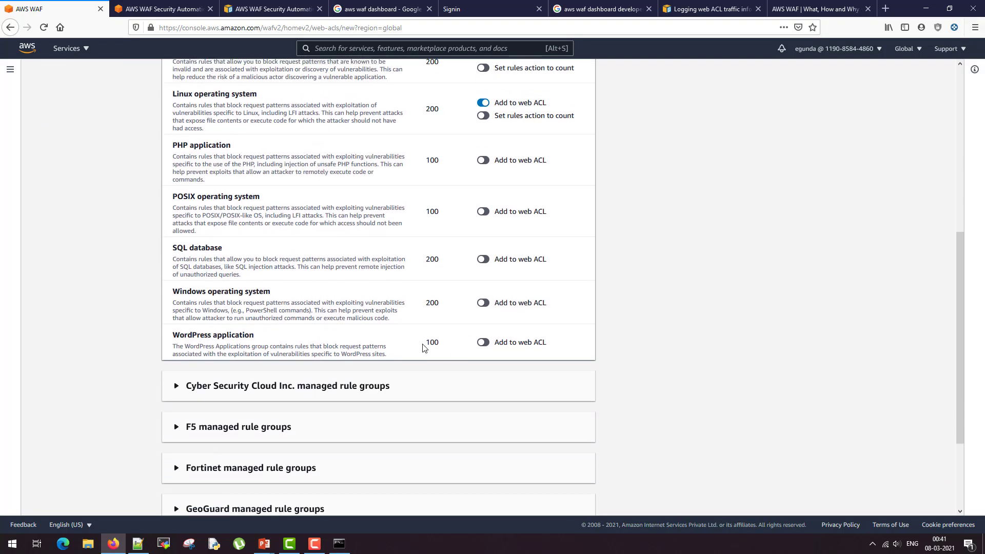
scroll(482, 344, up, 5)
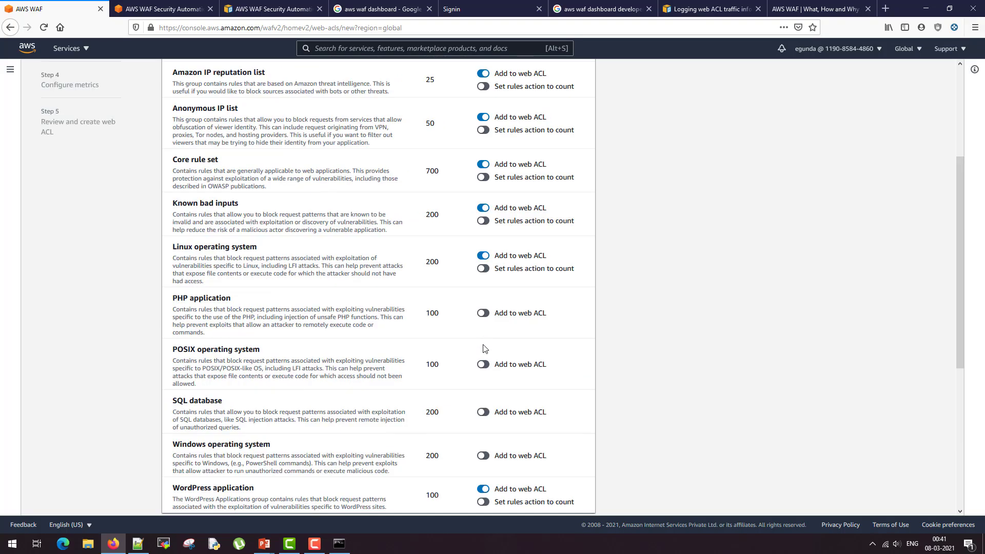
Set the rules action to count for all six selected rule groups and add the rules to the web ACL.
scroll(549, 215, up, 4)
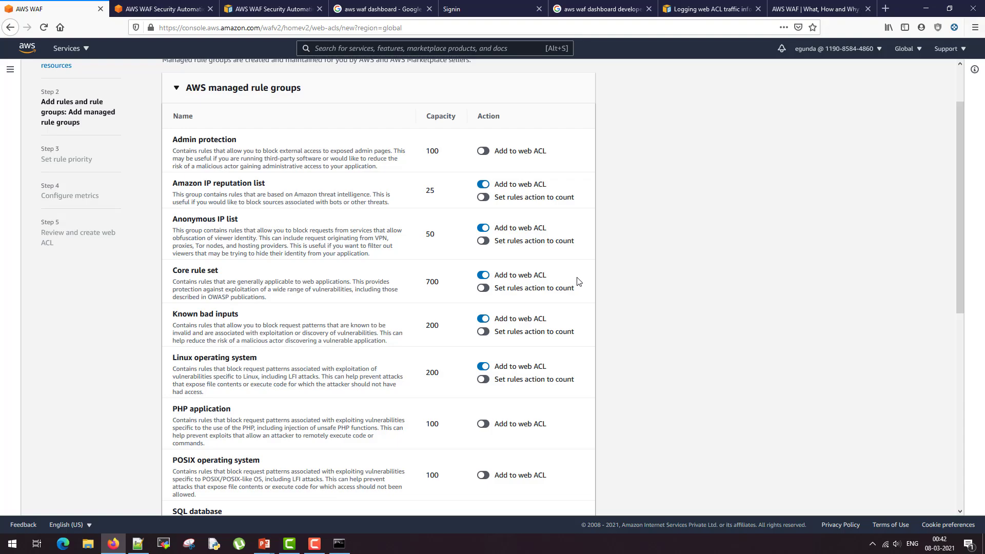
click(484, 198)
click(484, 241)
click(483, 288)
click(483, 332)
scroll(703, 282, down, 8)
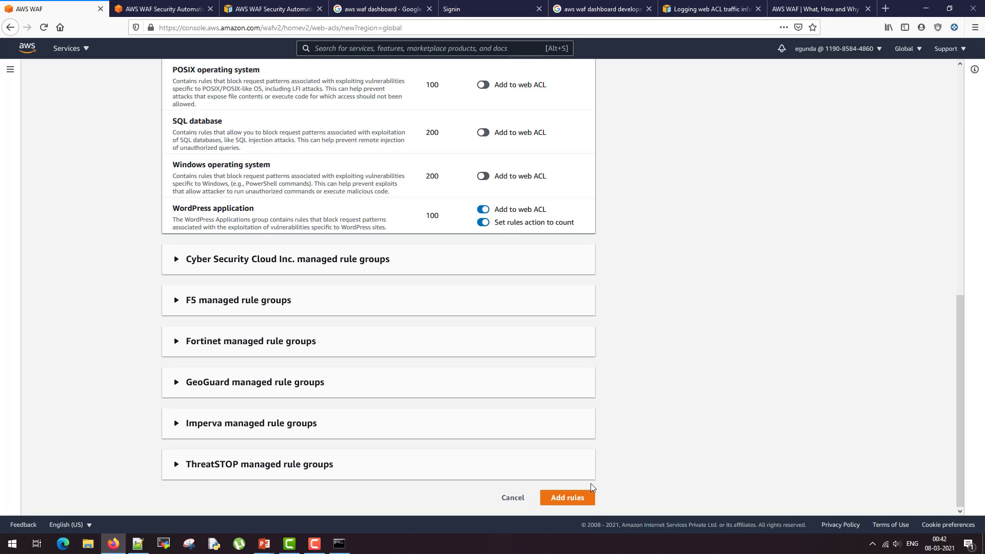
click(579, 504)
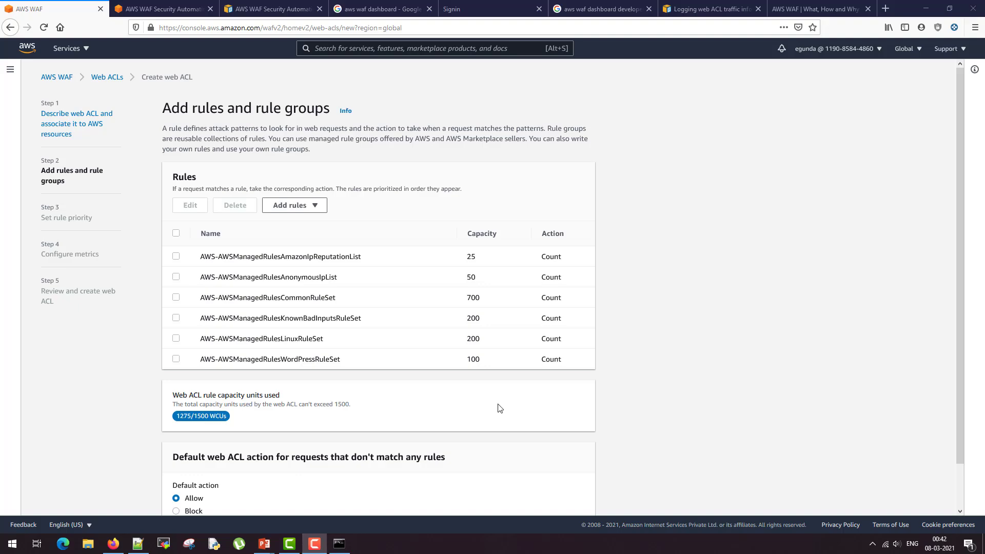
Keep the default action as Allow and the listed rule priority order, continuing to the metrics configuration.
click(737, 302)
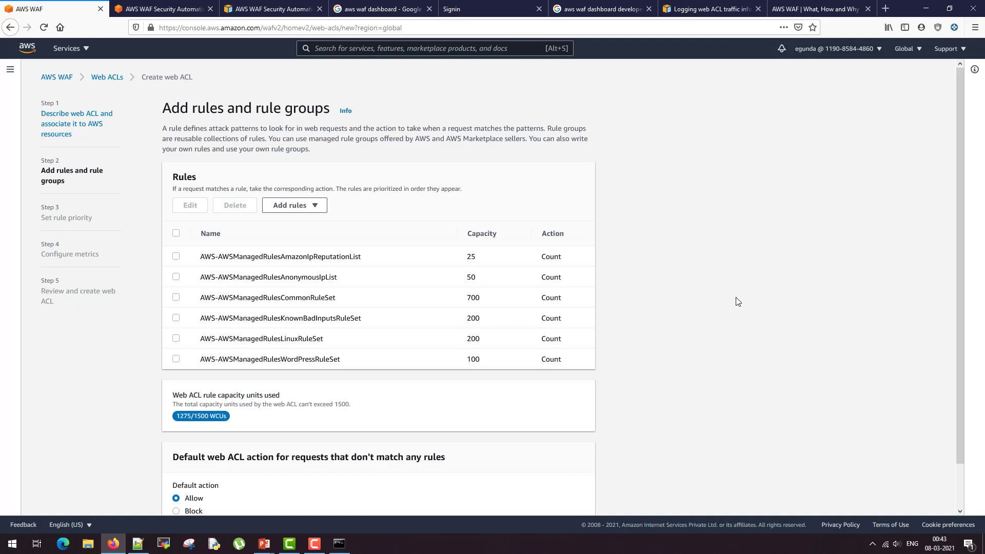
scroll(736, 301, down, 2)
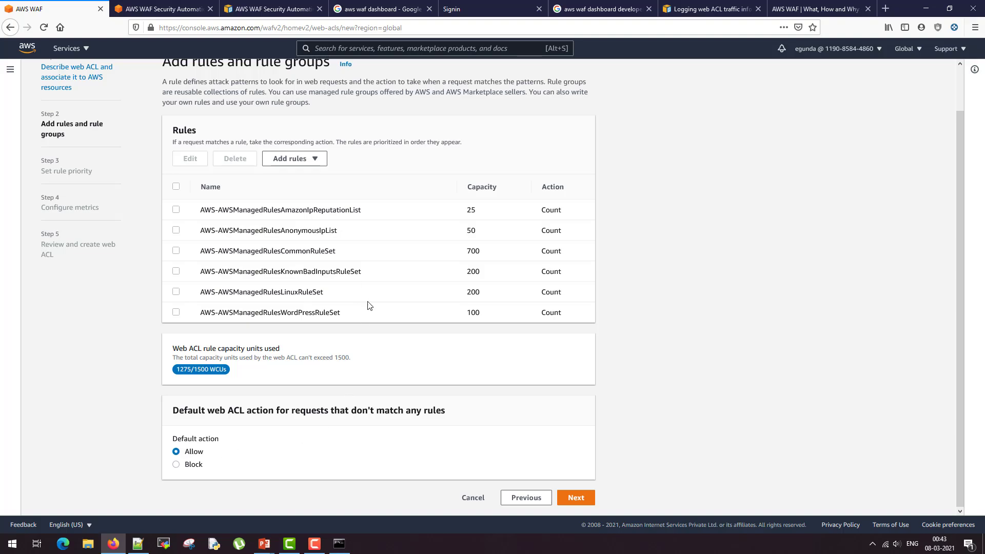
click(585, 498)
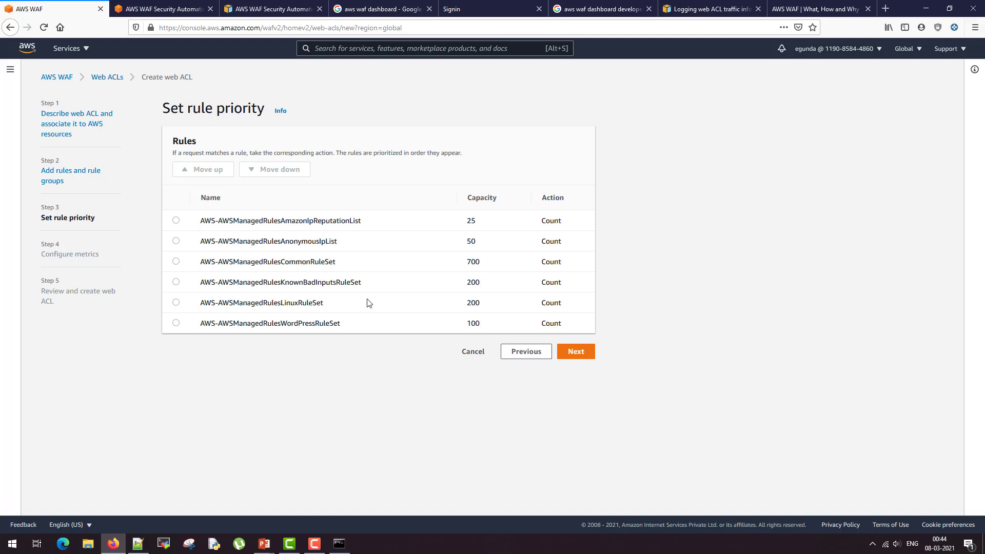
drag(234, 221, 271, 221)
drag(234, 241, 276, 243)
click(574, 352)
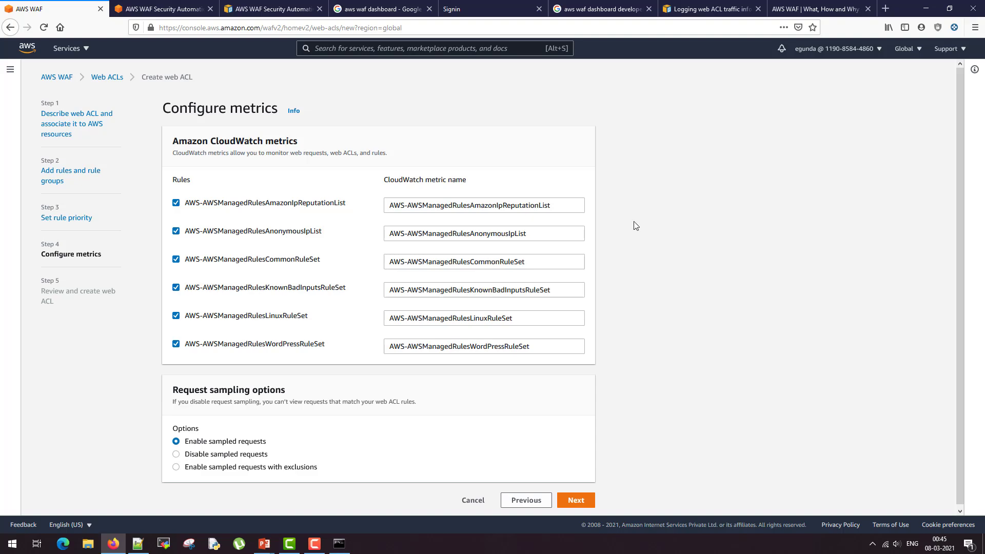
Keep the CloudWatch metrics and sampled requests enabled, review the settings and create the web ACL.
scroll(622, 213, down, 1)
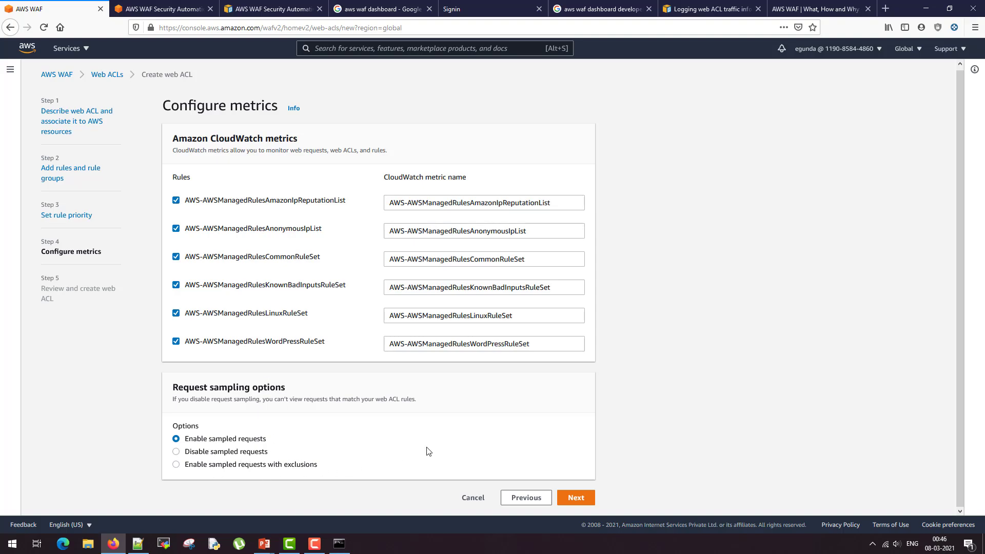
click(576, 498)
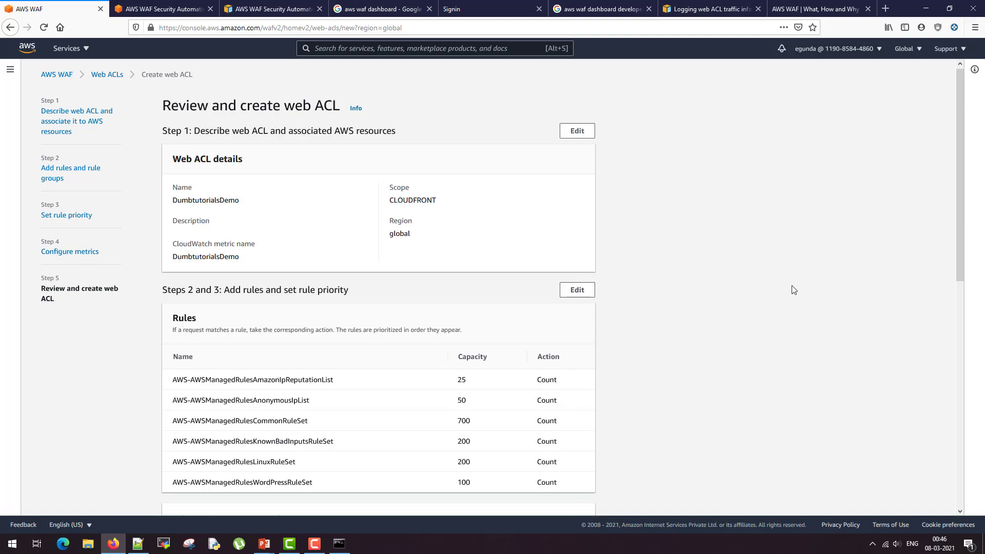
scroll(792, 292, down, 10)
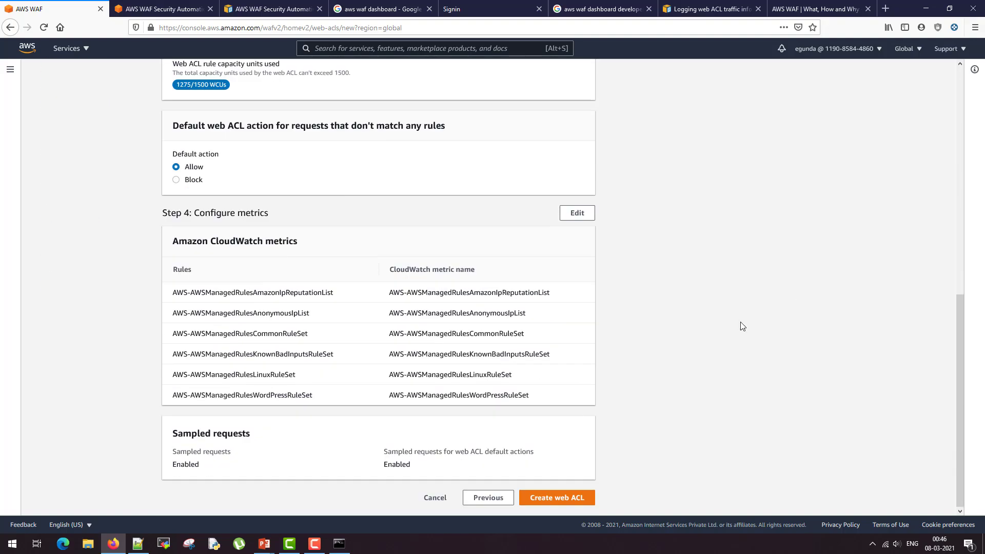
click(555, 498)
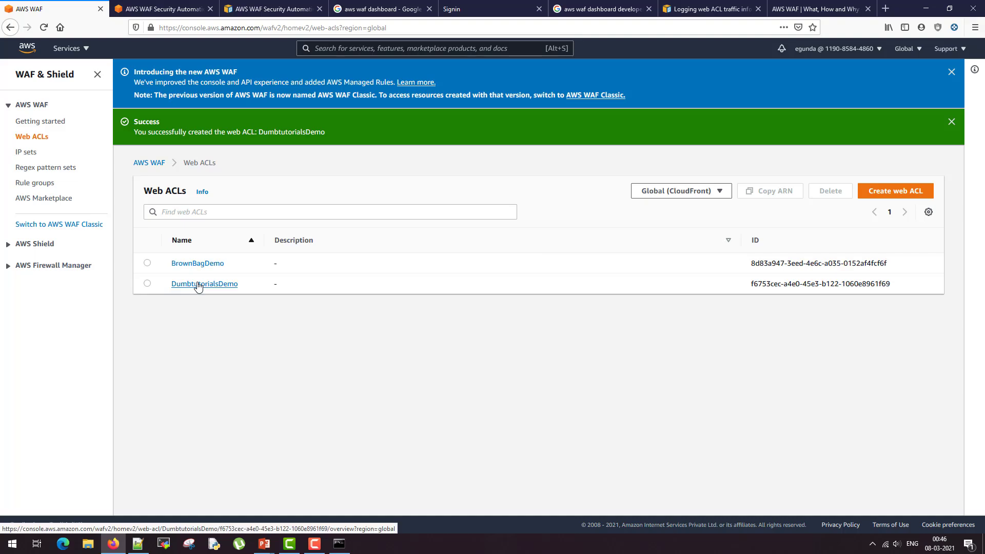
Open the DumbtutorialsDemo web ACL and look over its request chart and sampled requests.
click(198, 286)
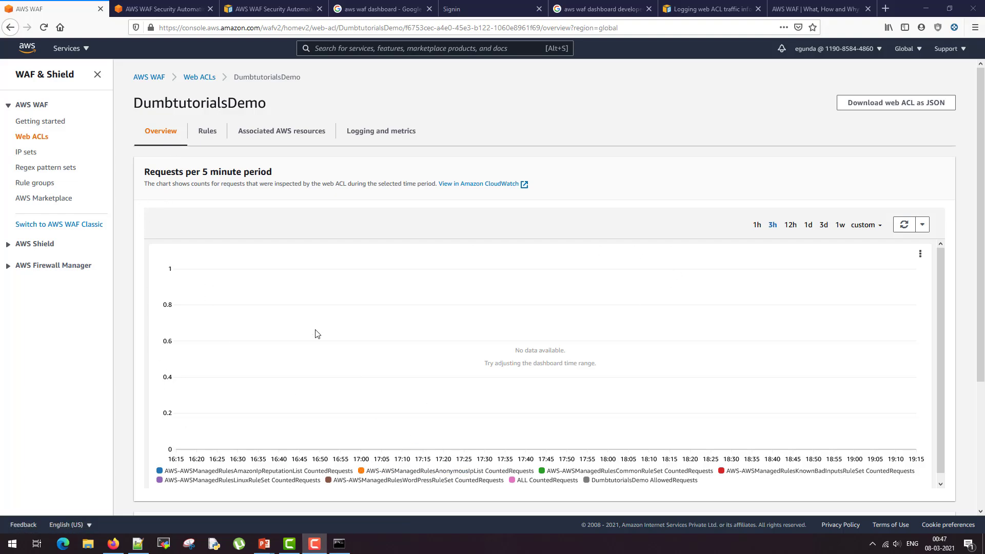
scroll(583, 314, down, 1)
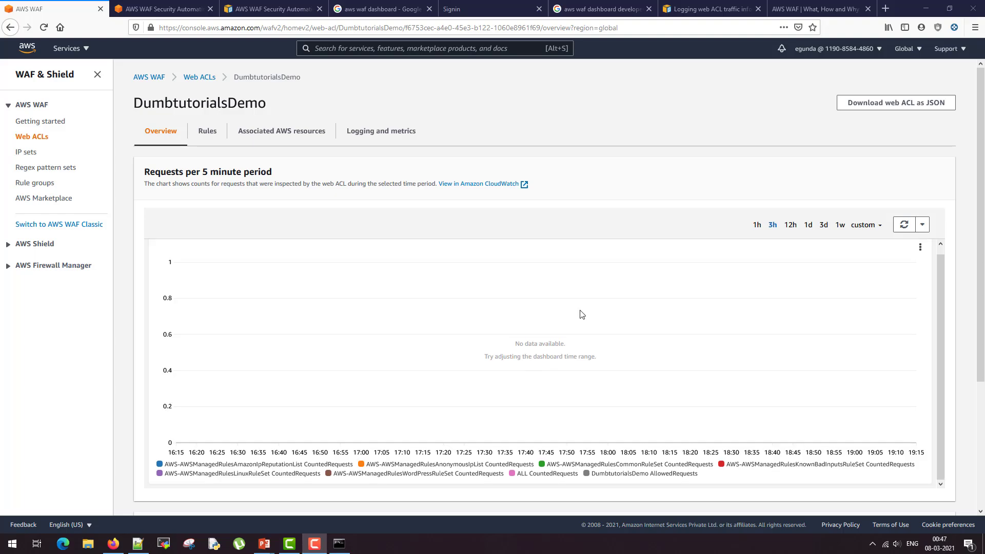
scroll(657, 405, down, 3)
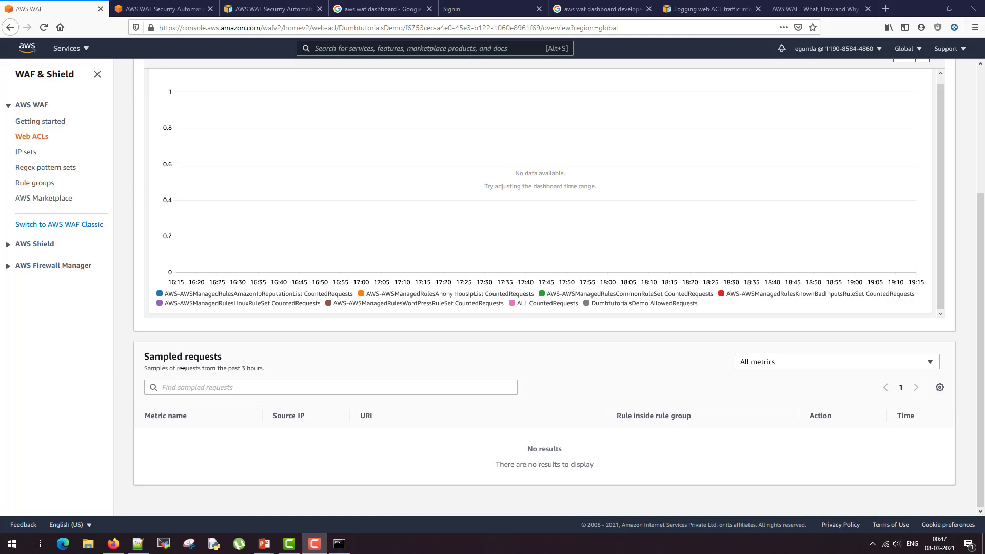
scroll(231, 383, up, 3)
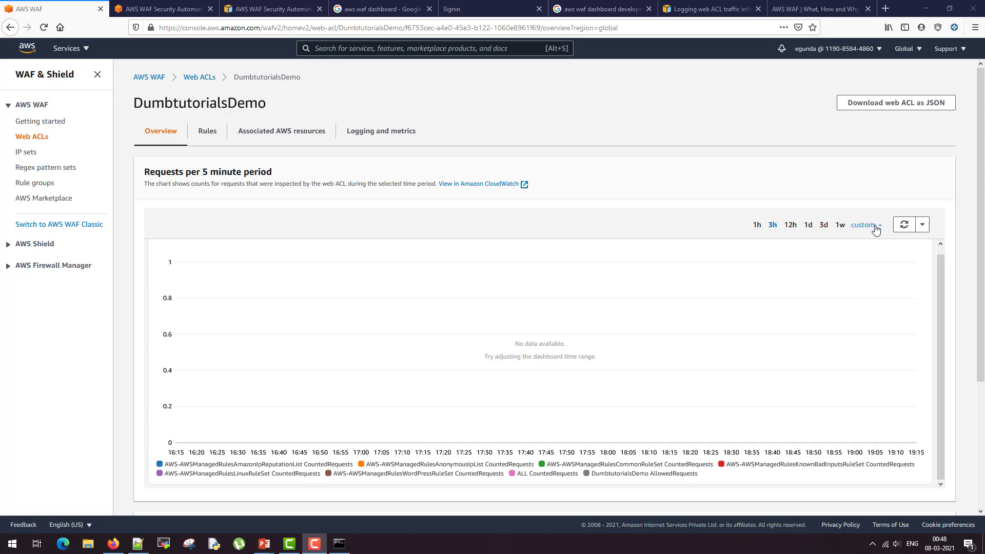
Look over the web ACL's request chart and sampled requests, and open its list of rules.
scroll(754, 213, down, 3)
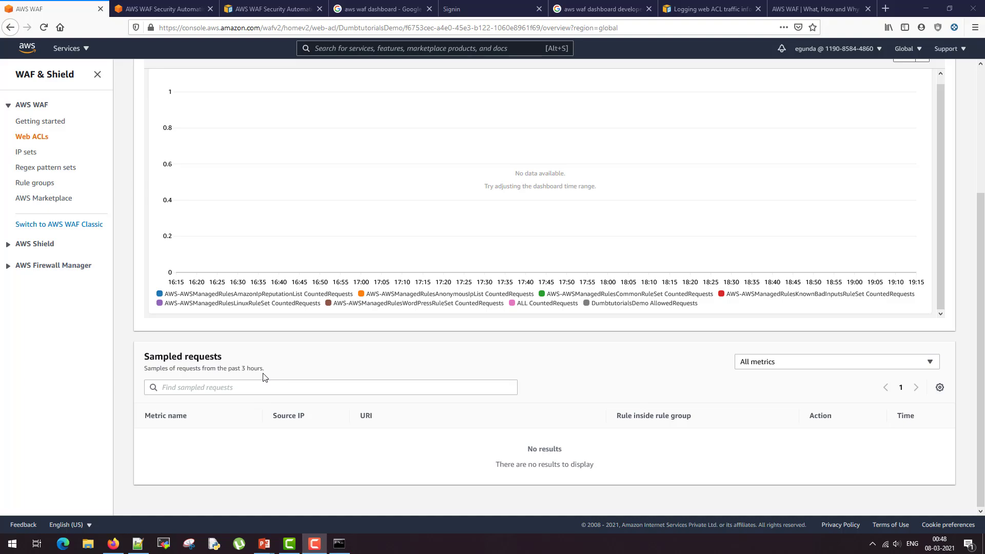
scroll(466, 102, up, 4)
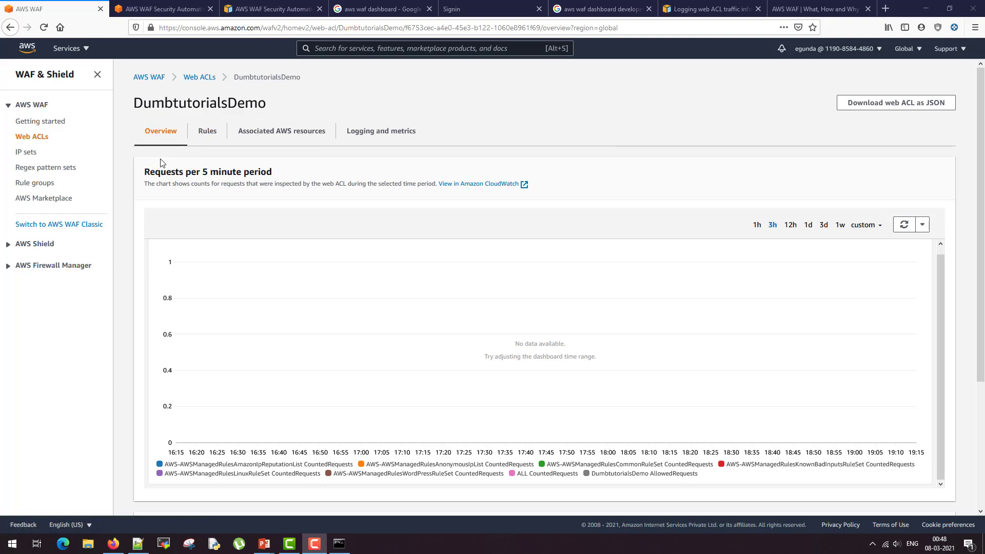
click(202, 138)
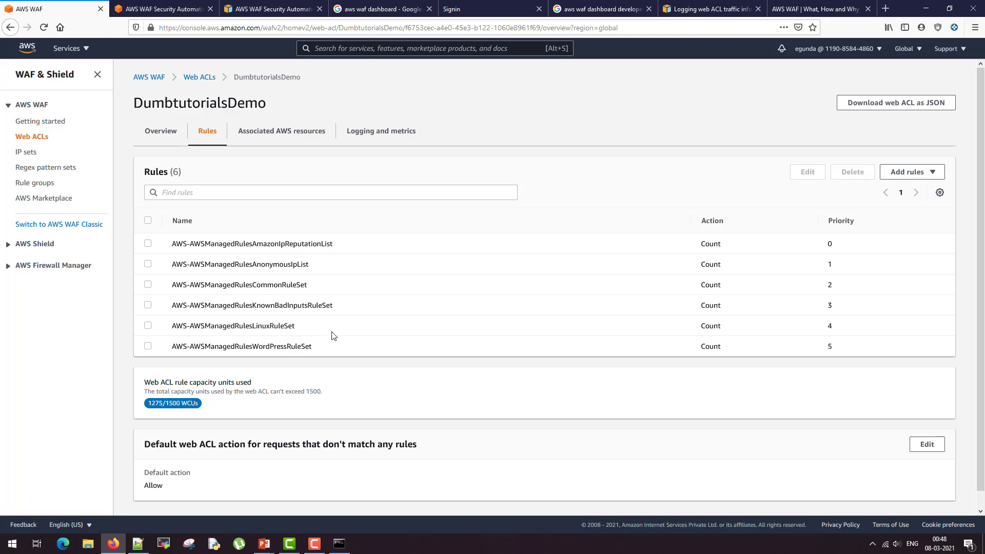
Open the AWS-AWSManagedRulesCommonRuleSet rule for editing and look through its individual rules and their override options.
click(148, 285)
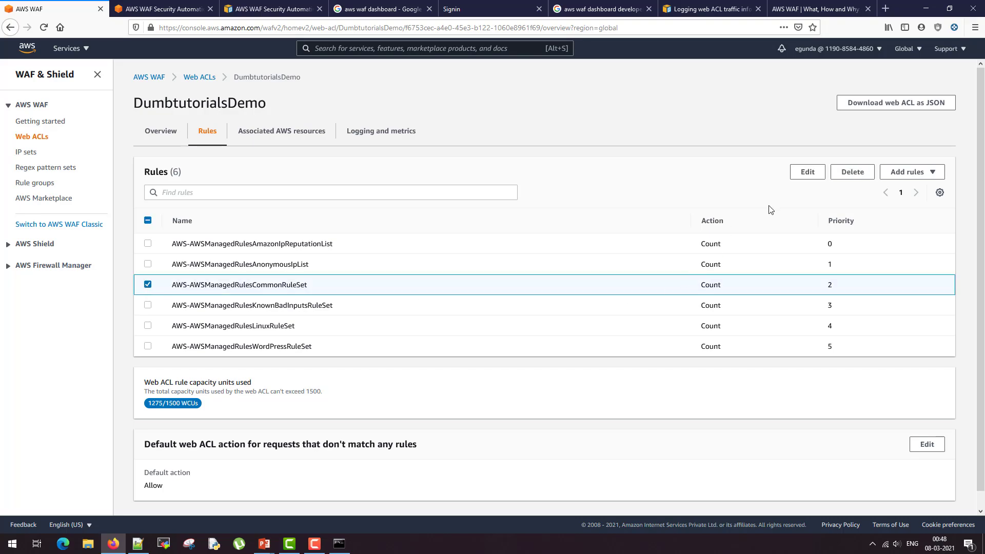
click(808, 172)
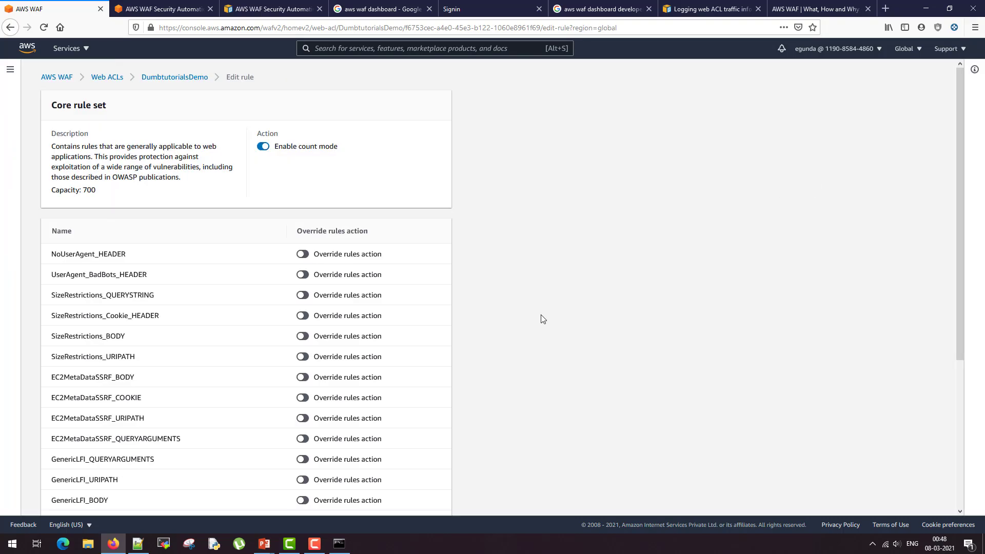
scroll(646, 275, down, 5)
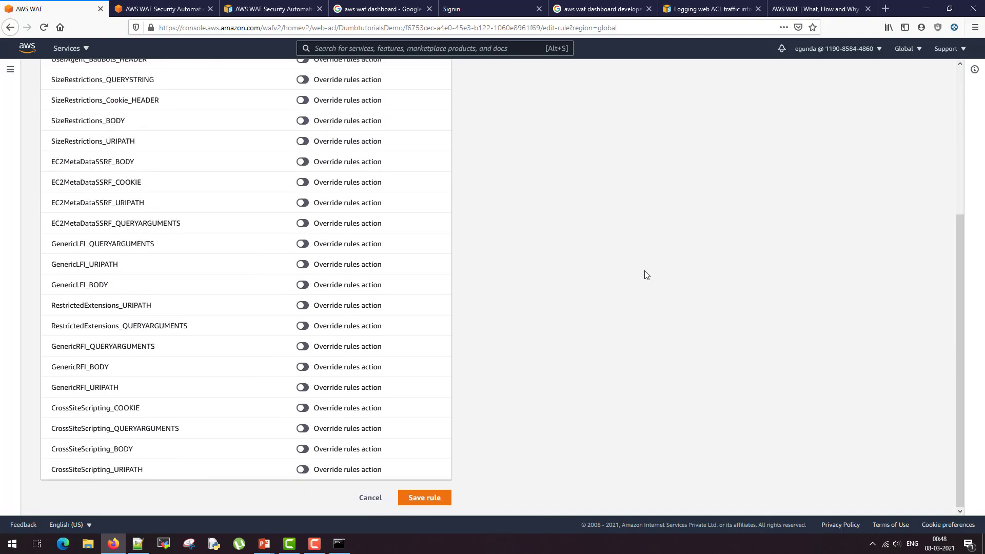
scroll(647, 275, up, 5)
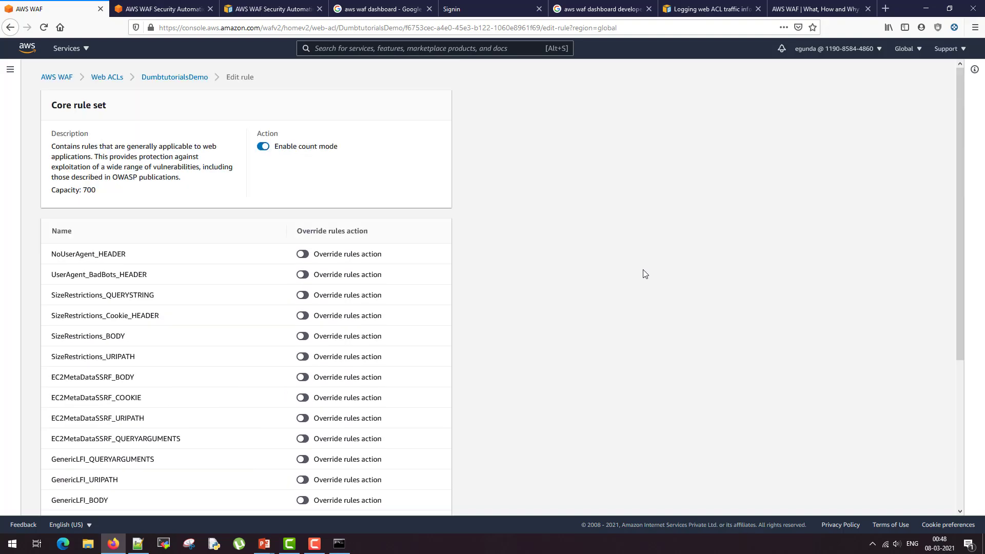
scroll(542, 251, down, 3)
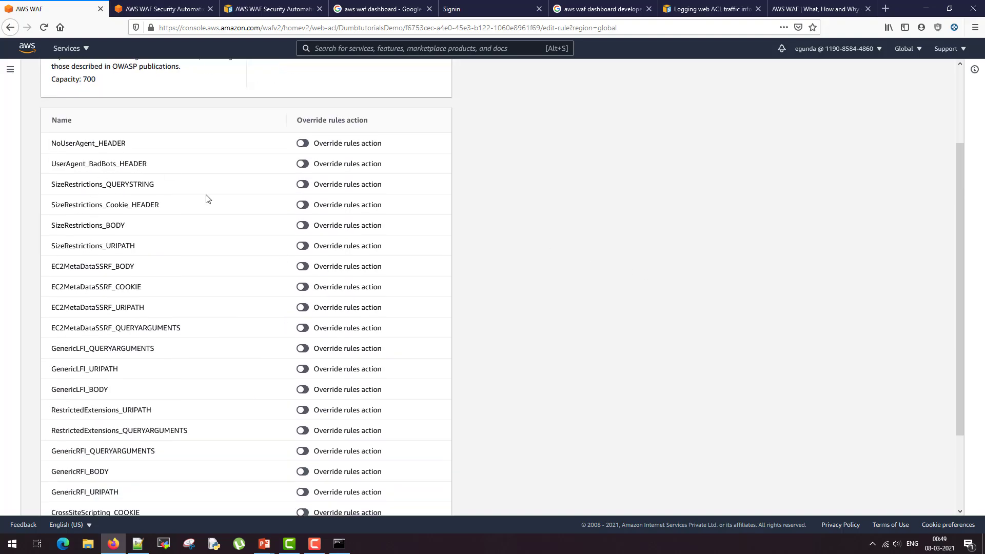
scroll(257, 262, down, 2)
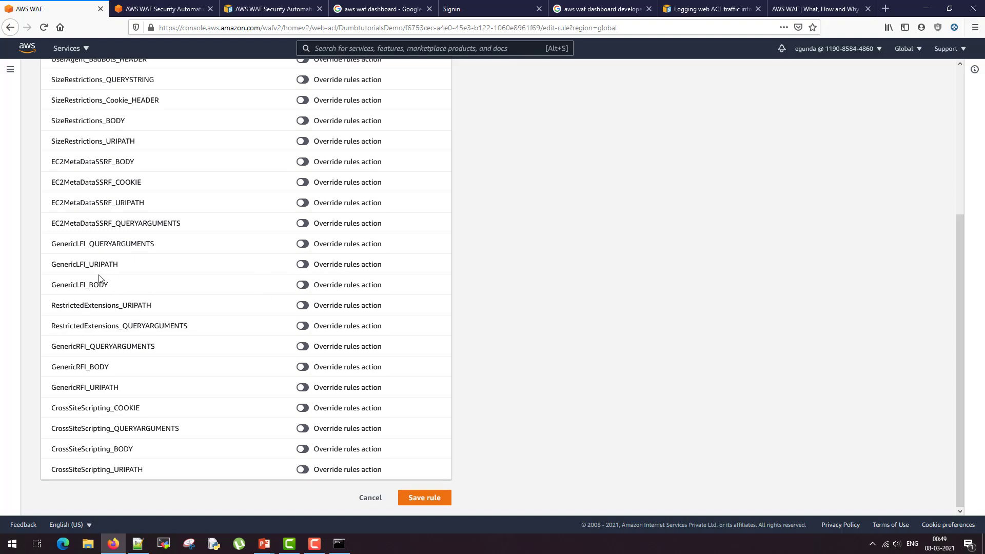
scroll(99, 277, up, 3)
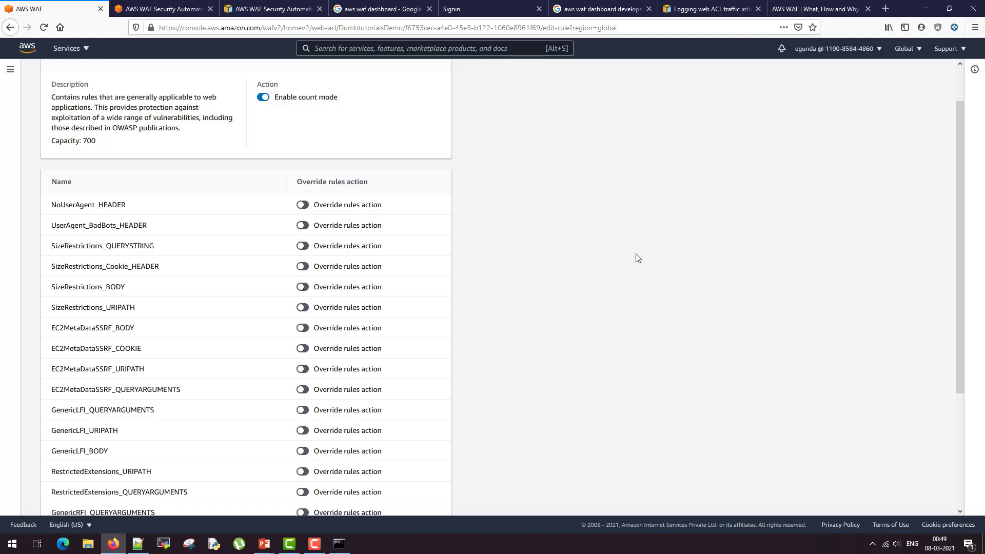
Try the rules action override on SizeRestrictions_Cookie_HEADER in the Core rule set.
click(306, 270)
scroll(629, 235, up, 2)
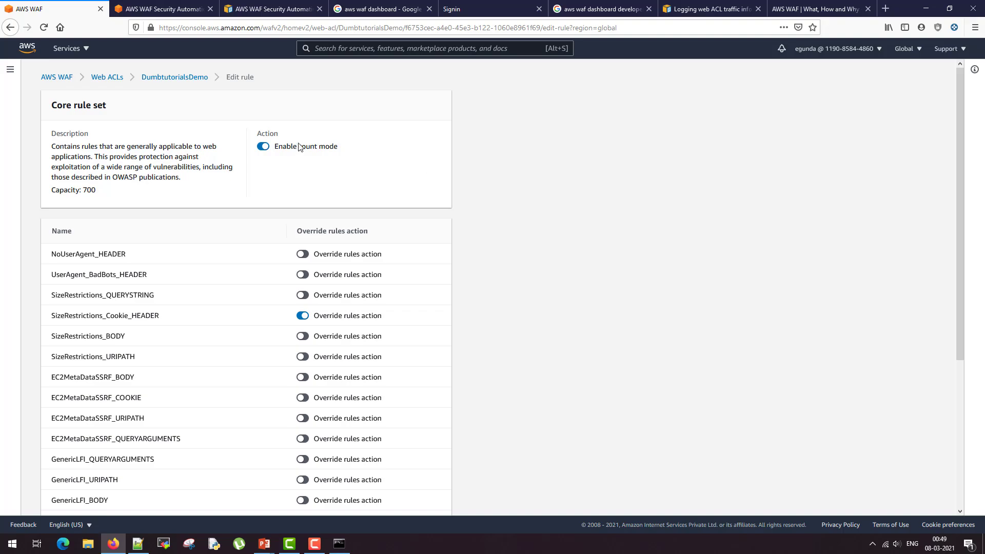
click(303, 316)
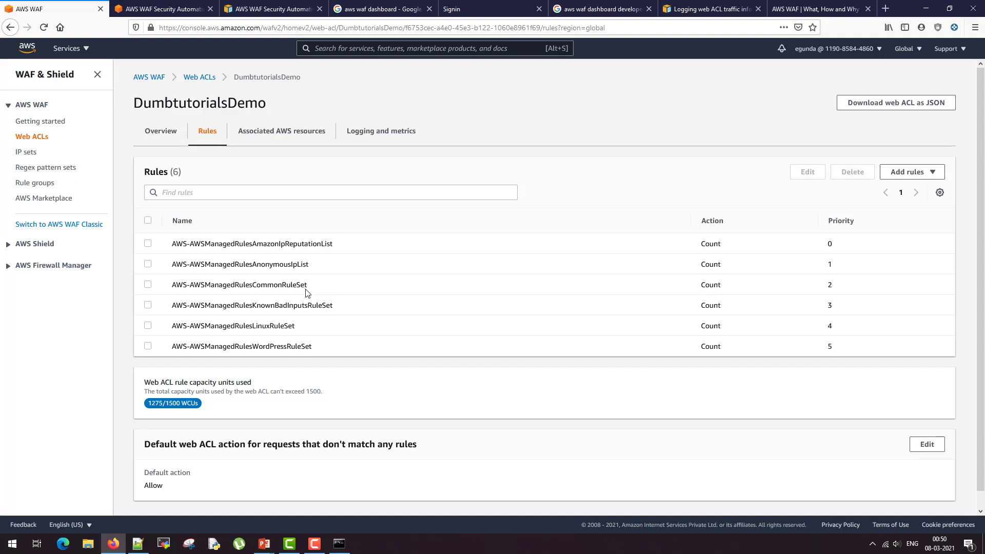
Start a custom rule in the rule builder, name it AdminProtection, and keep it as a regular rule with "matches the statement".
click(902, 179)
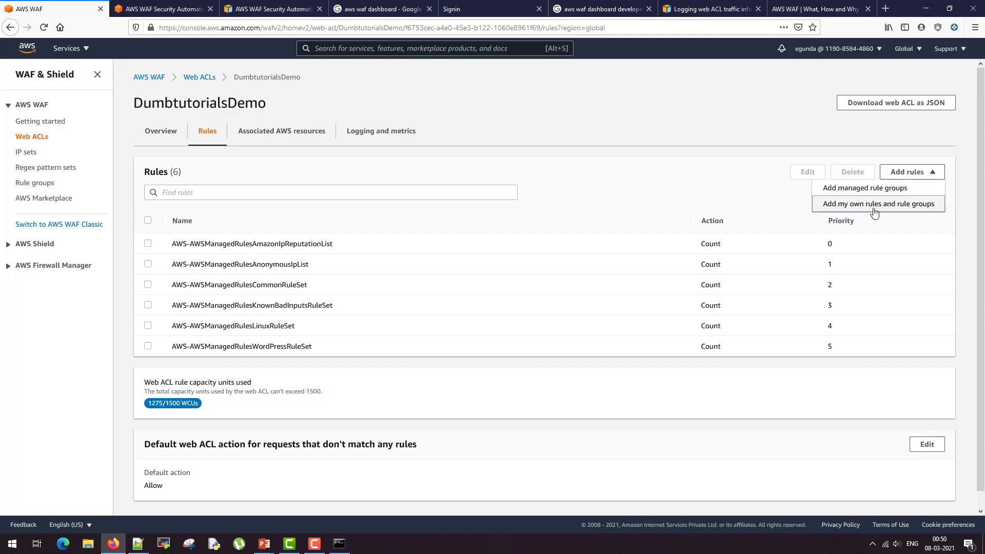
click(917, 206)
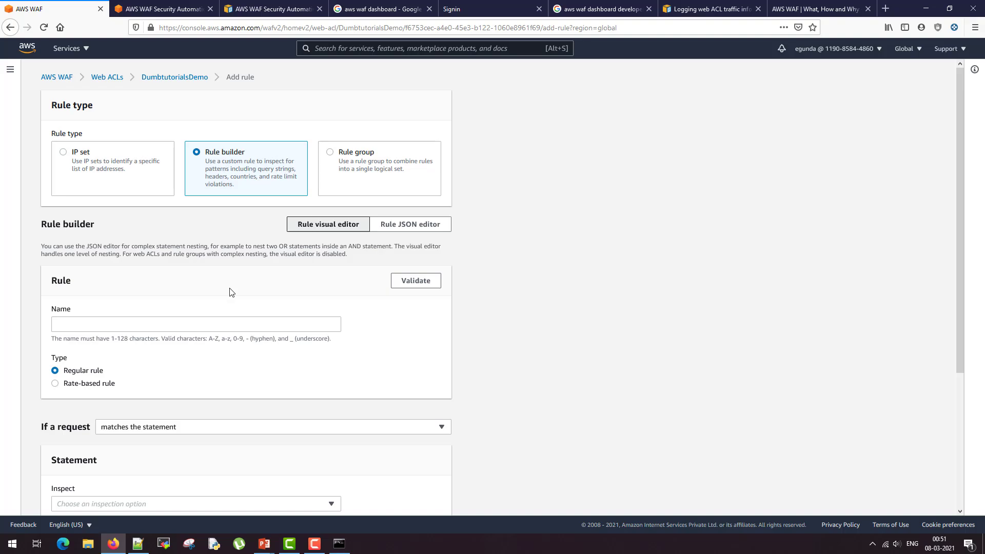
click(143, 327)
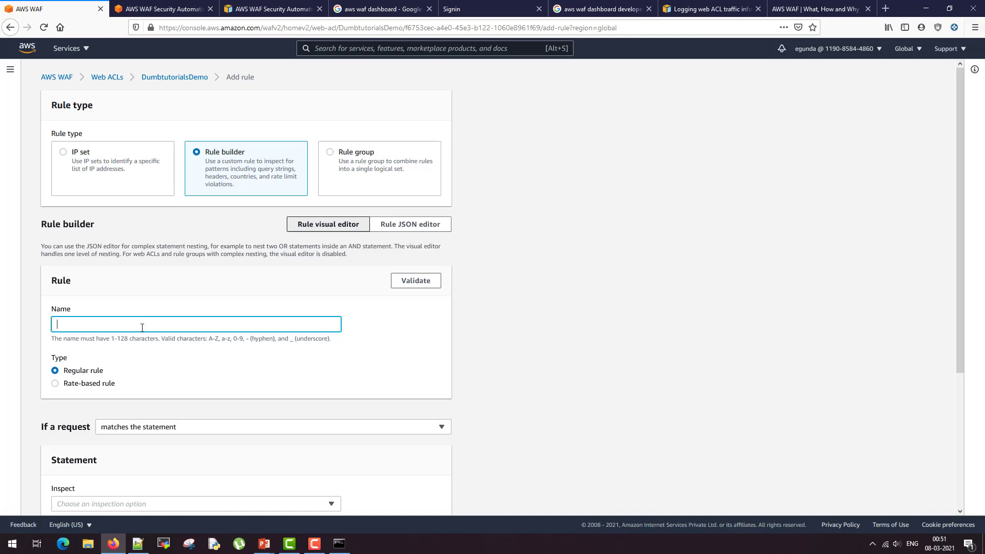
text(AdminPorotection)
scroll(154, 371, down, 2)
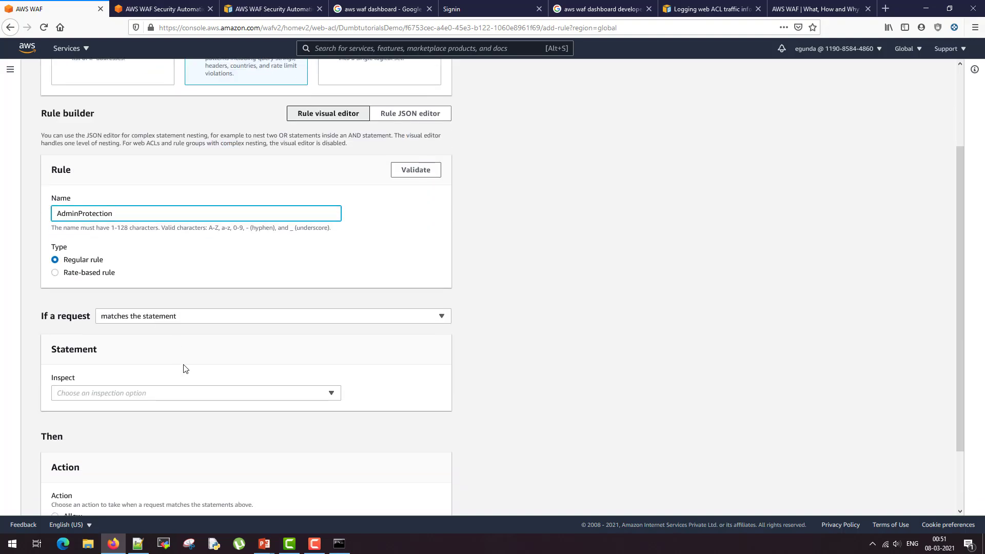
click(173, 317)
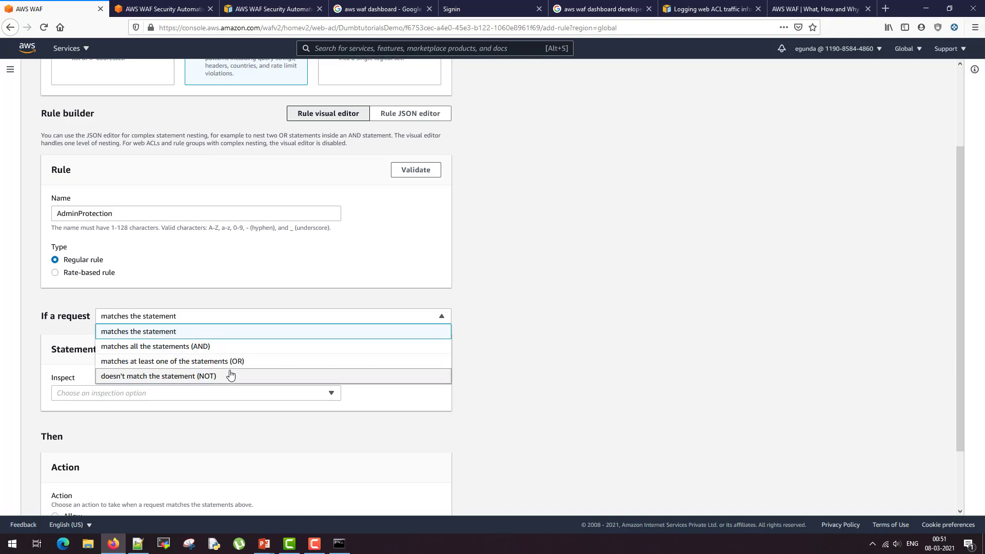
click(529, 401)
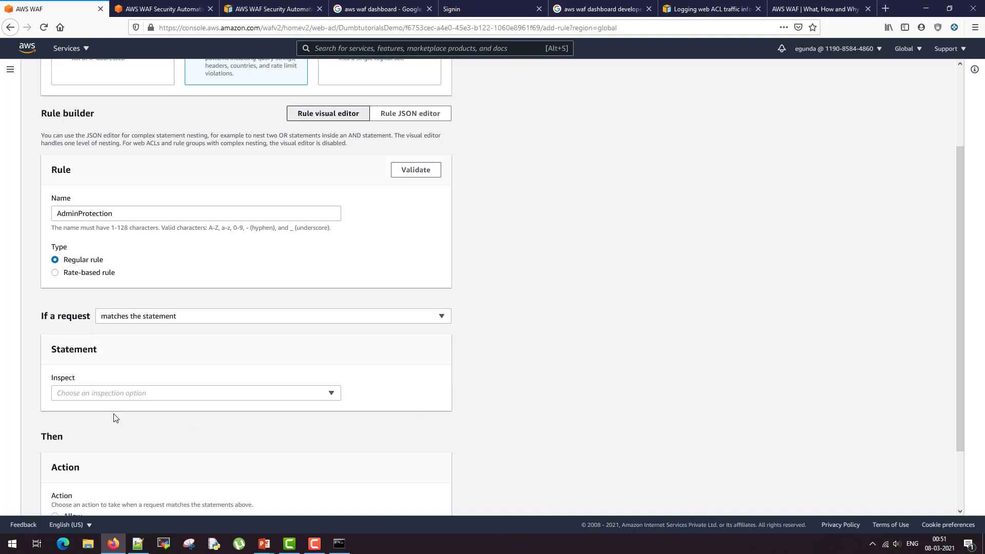
Set the statement to inspect the URI path with match type "Exactly matches string" and the string /admin/*.
click(144, 398)
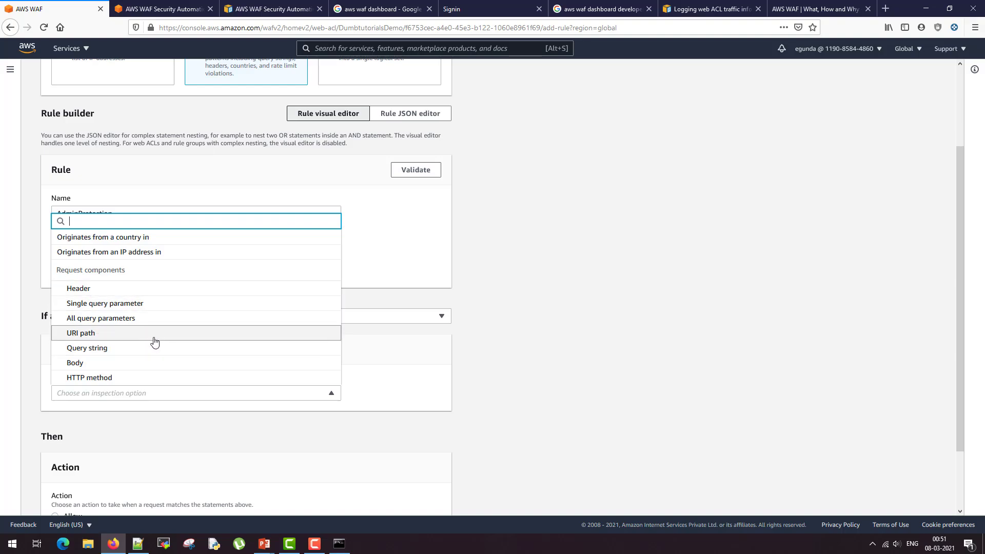
scroll(139, 351, down, 2)
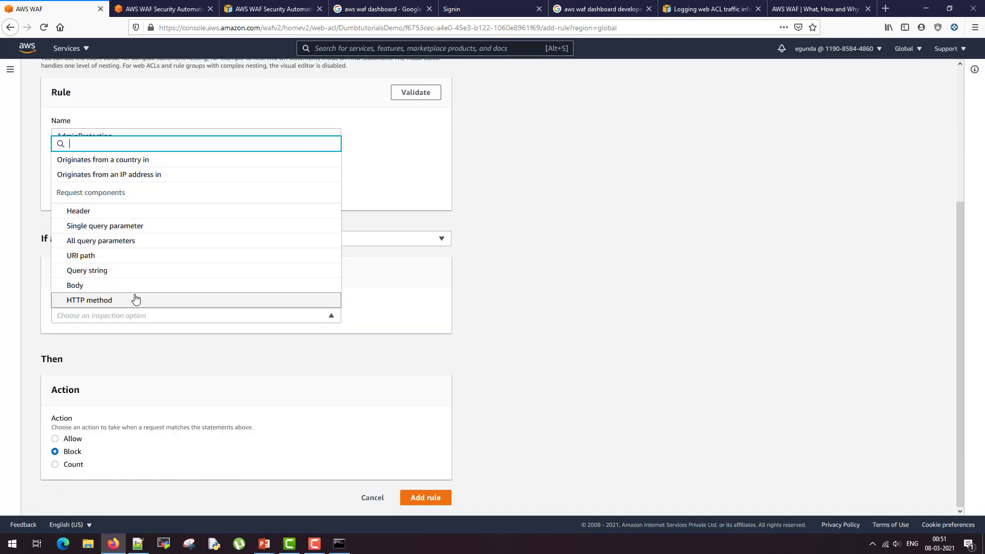
click(154, 264)
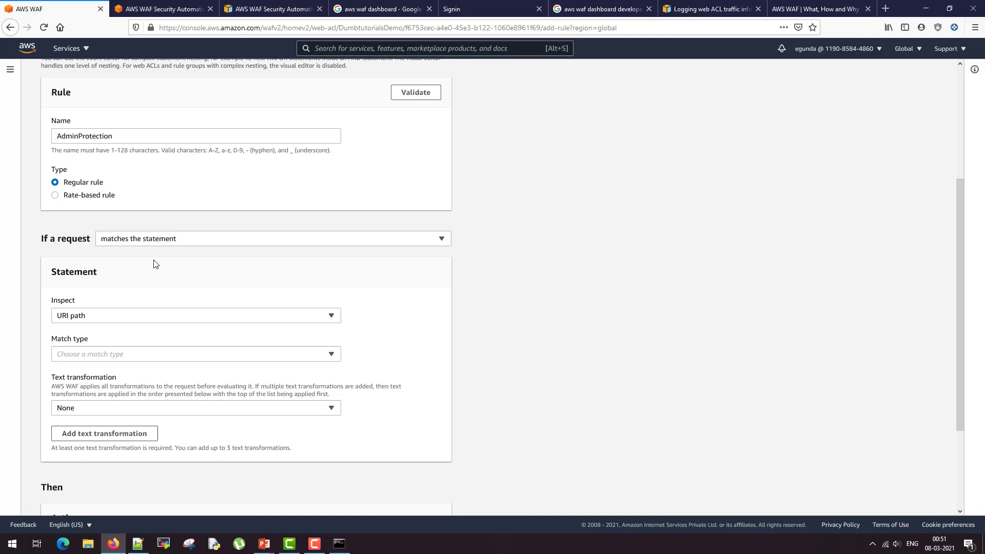
click(106, 355)
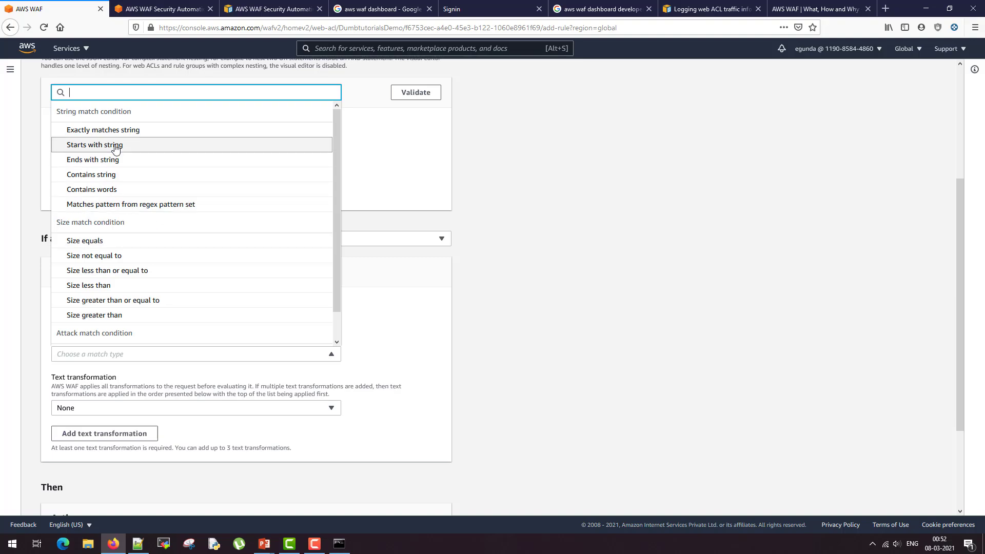
click(127, 134)
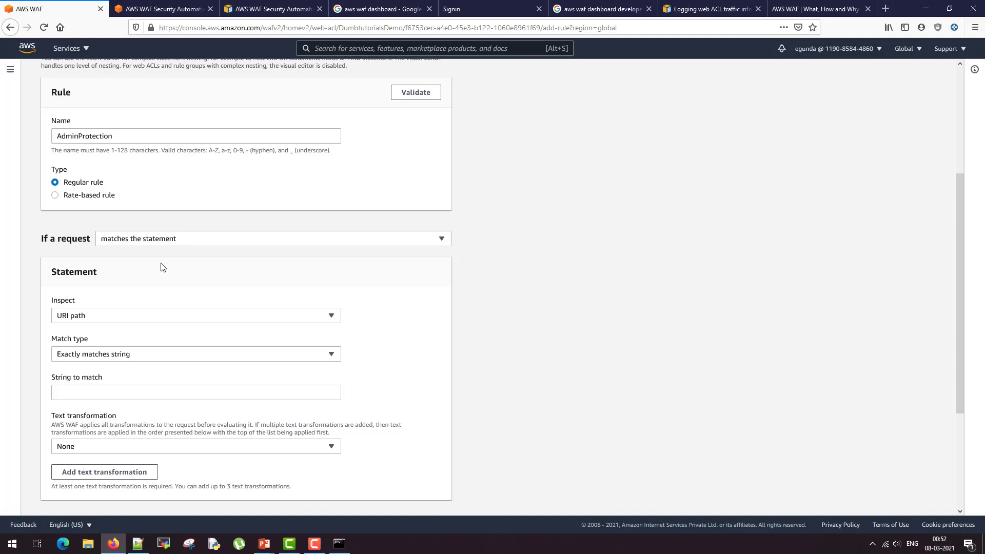
click(118, 392)
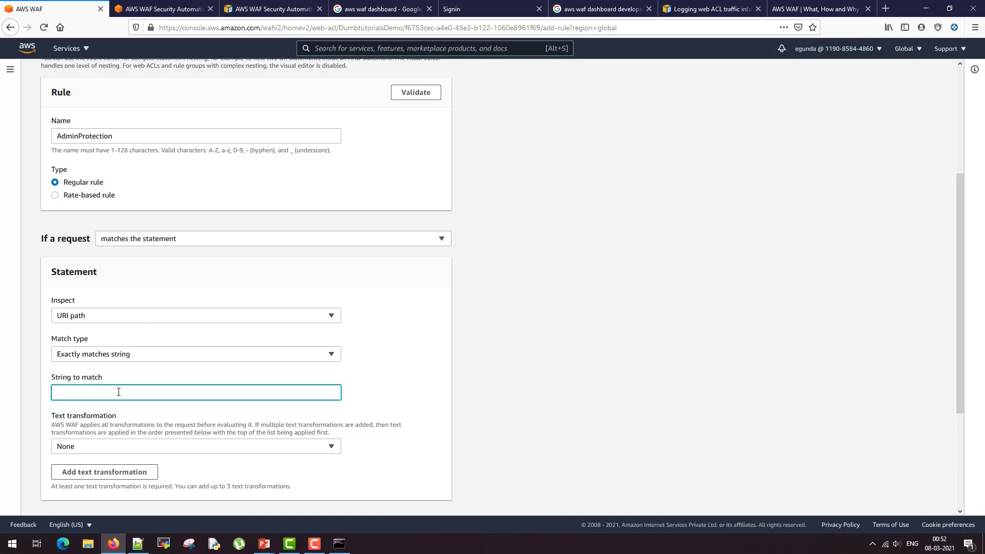
text(/admin/*)
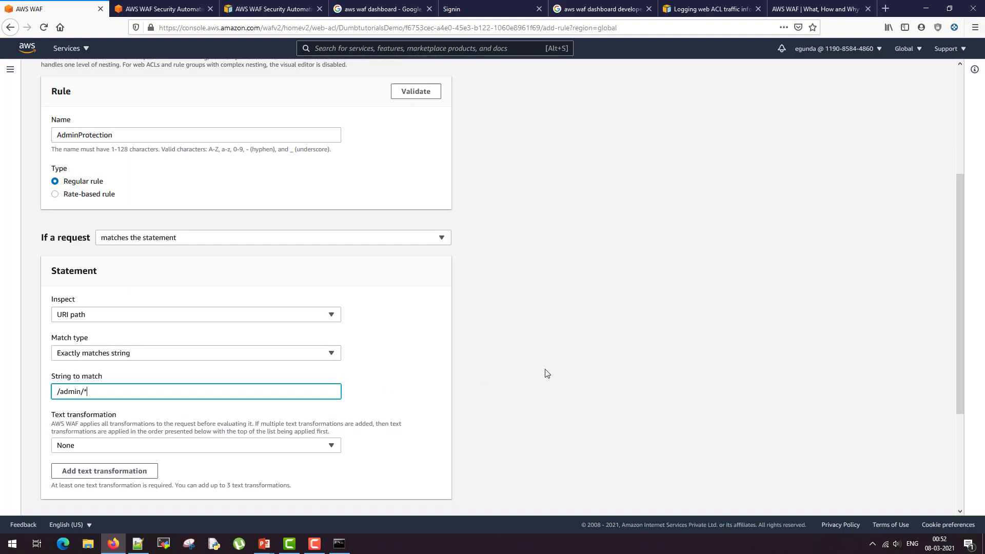
Set the statement's text transformation to Lowercase, keeping it as the only transformation.
scroll(546, 374, down, 3)
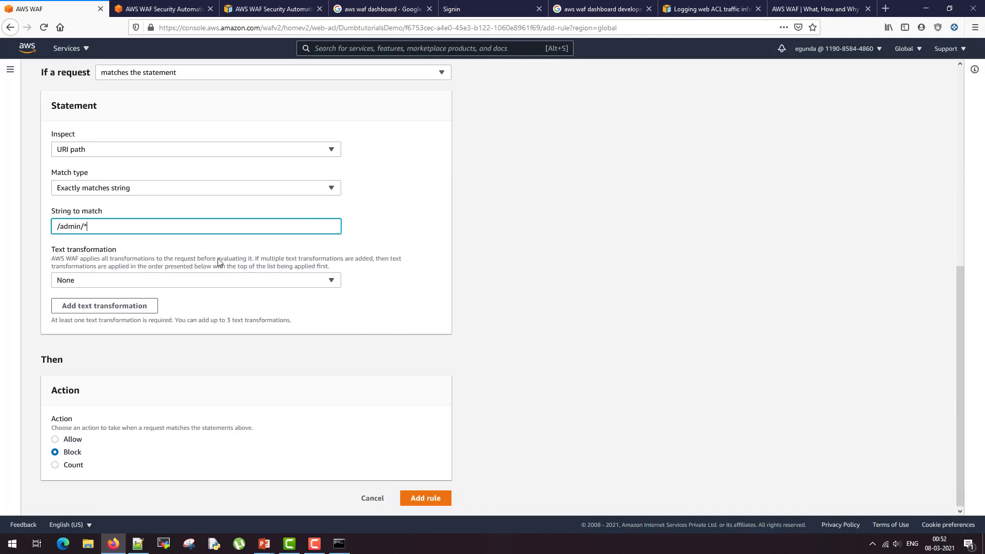
click(98, 283)
click(99, 287)
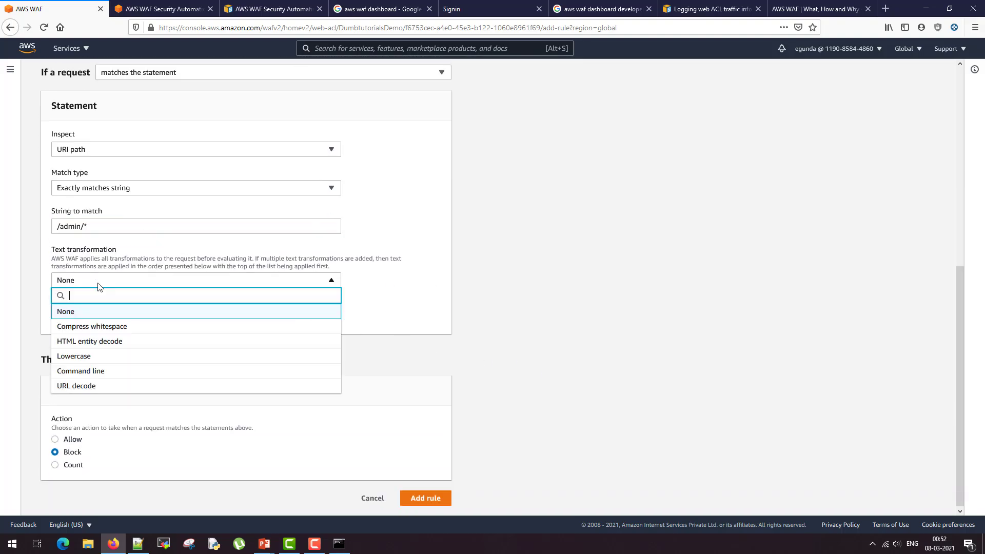
click(102, 356)
click(84, 308)
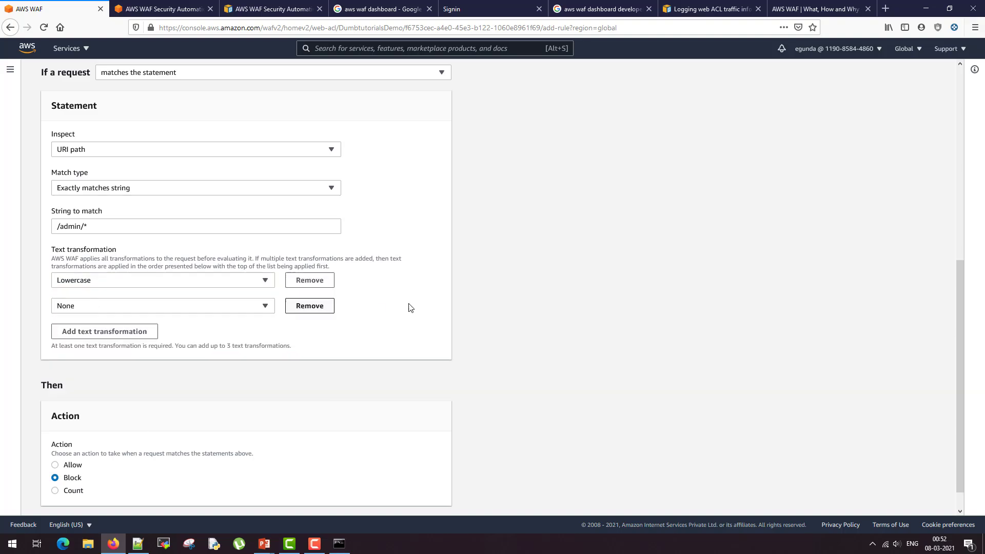
click(310, 306)
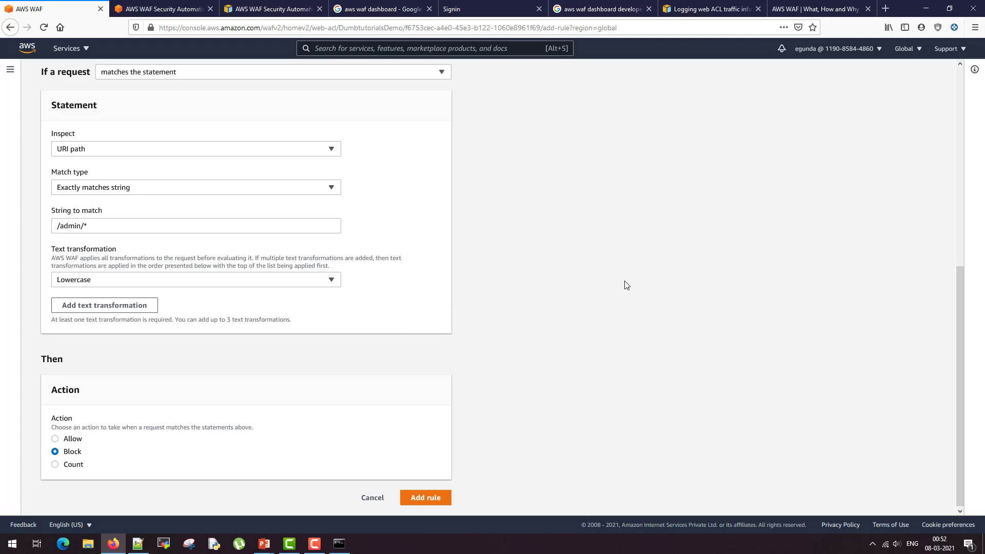
Add the AdminProtection rule with the Block action and save the listed rule priority order.
click(428, 500)
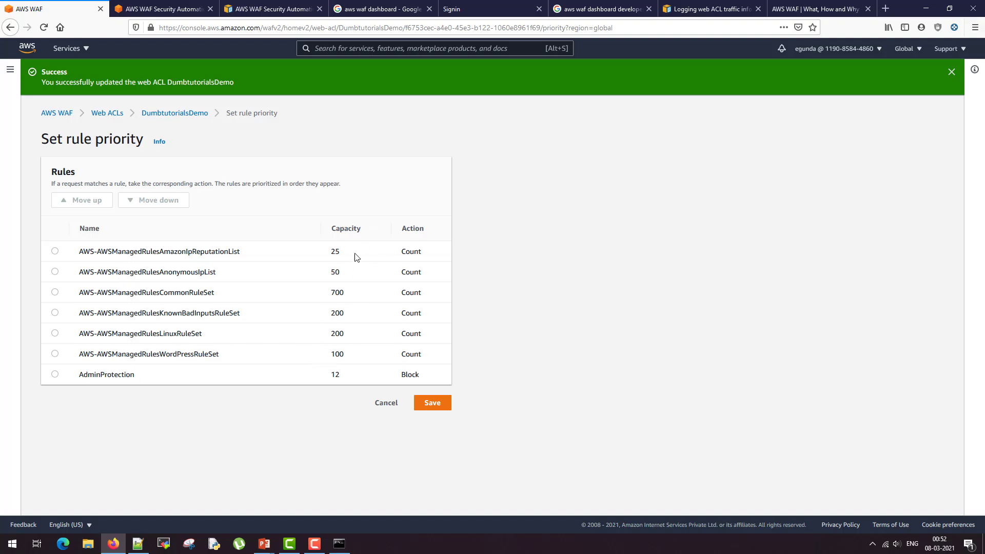
click(441, 408)
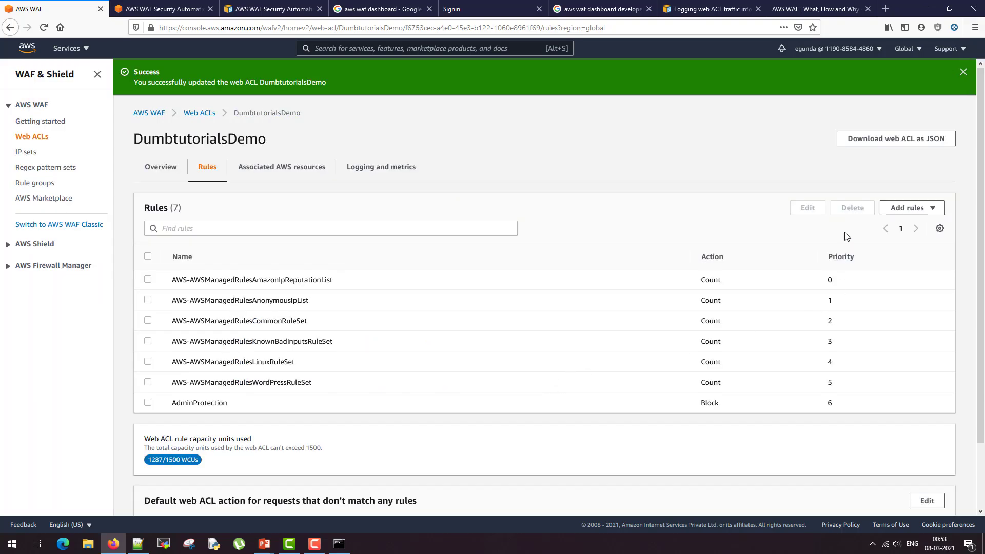
Start another custom rule in the rule builder, name it RateLimitLogin, and make it a rate-based rule.
click(913, 208)
click(867, 240)
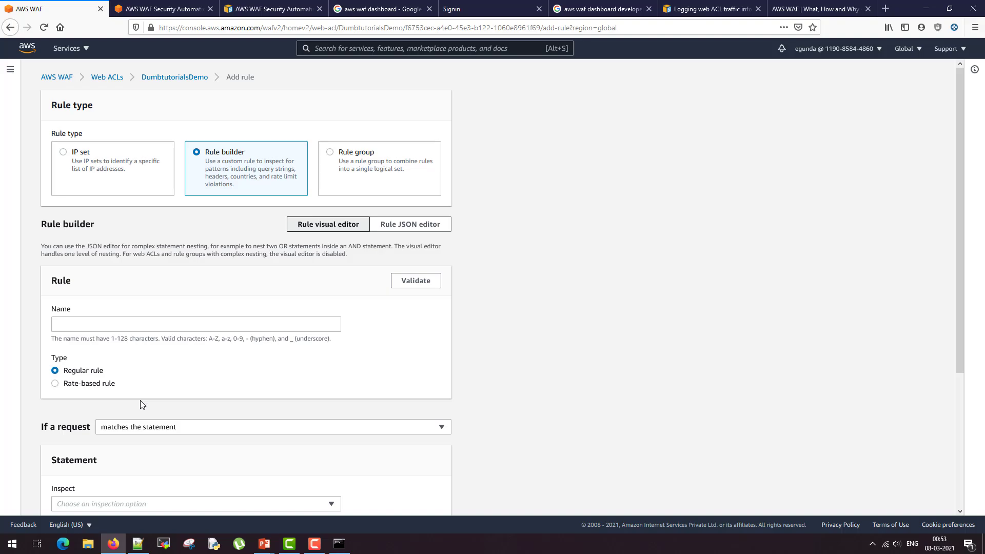
click(136, 322)
text(Rat)
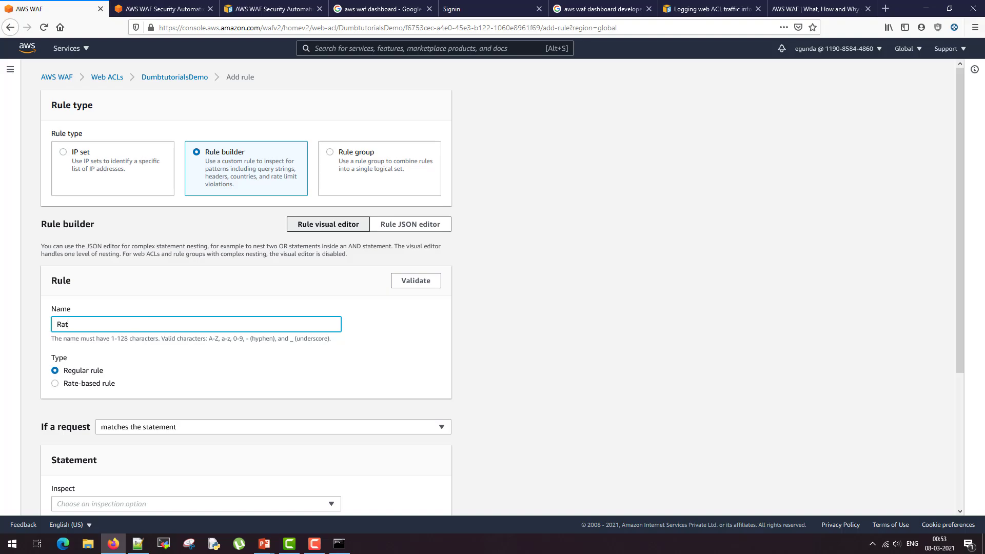
text(eLimitLogin)
click(56, 384)
Set the rule's rate limit to 100 requests.
scroll(472, 370, down, 3)
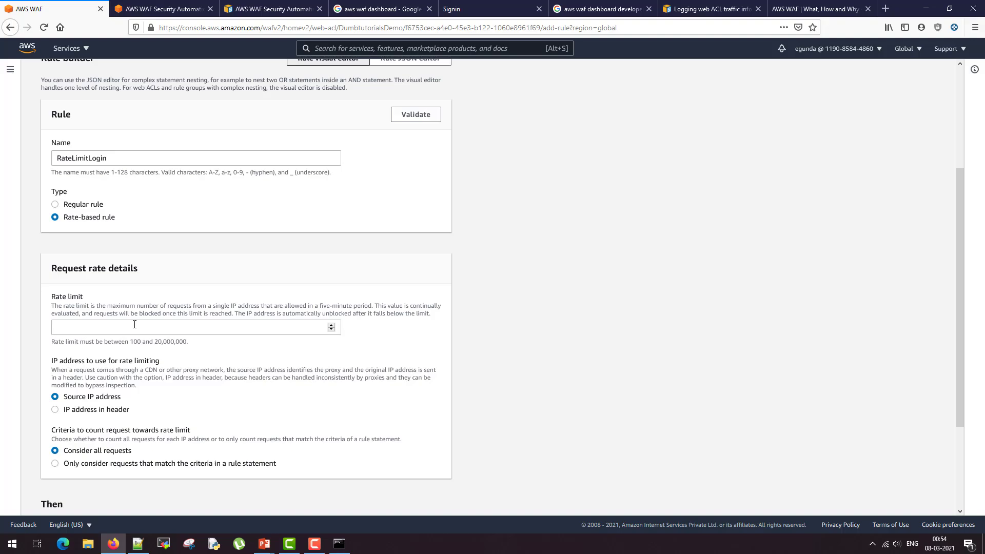
click(122, 325)
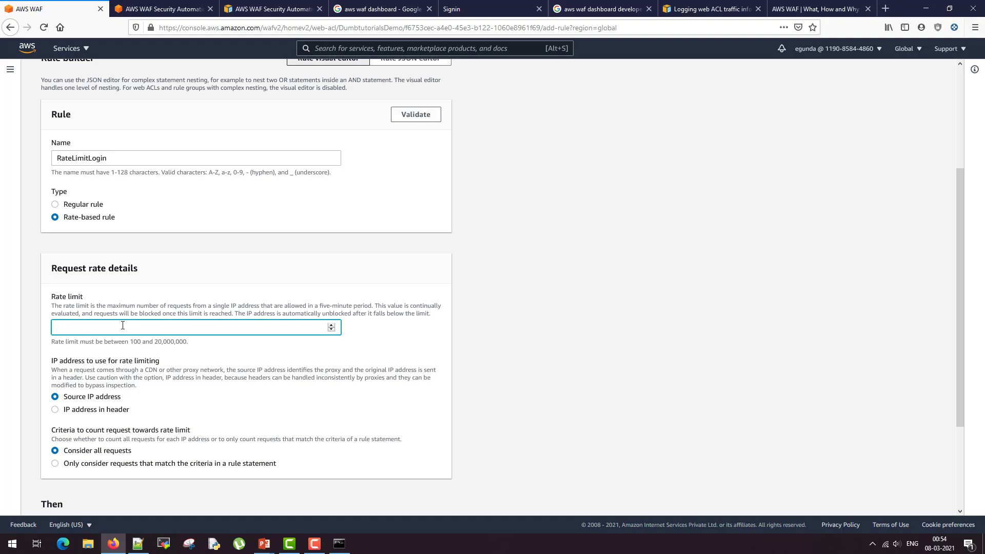
text(100)
click(56, 410)
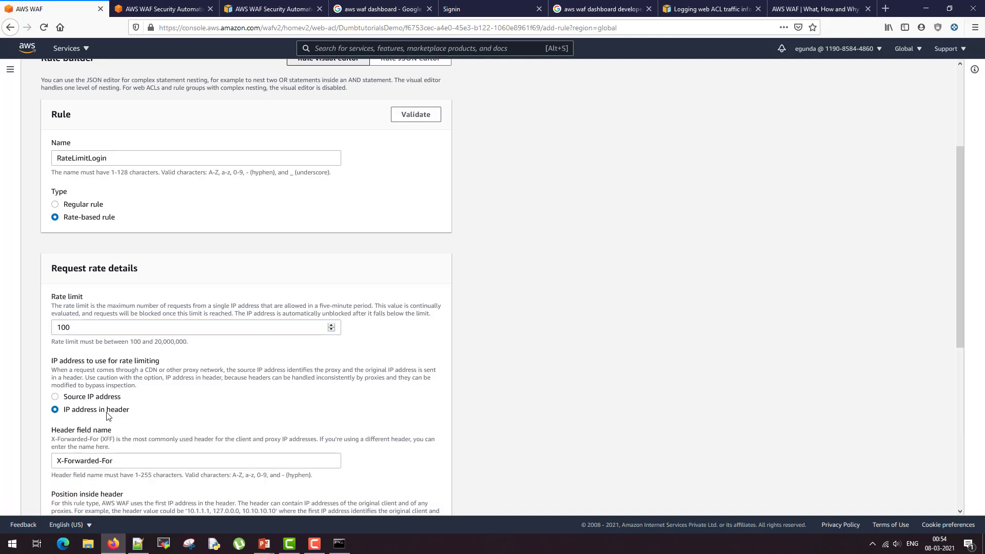
scroll(108, 411, down, 3)
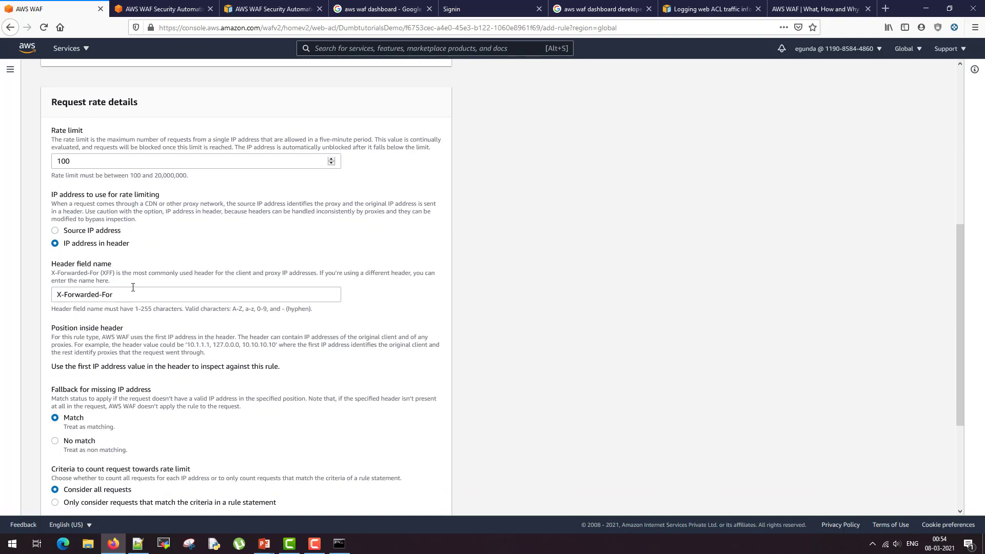
drag(128, 295, 28, 295)
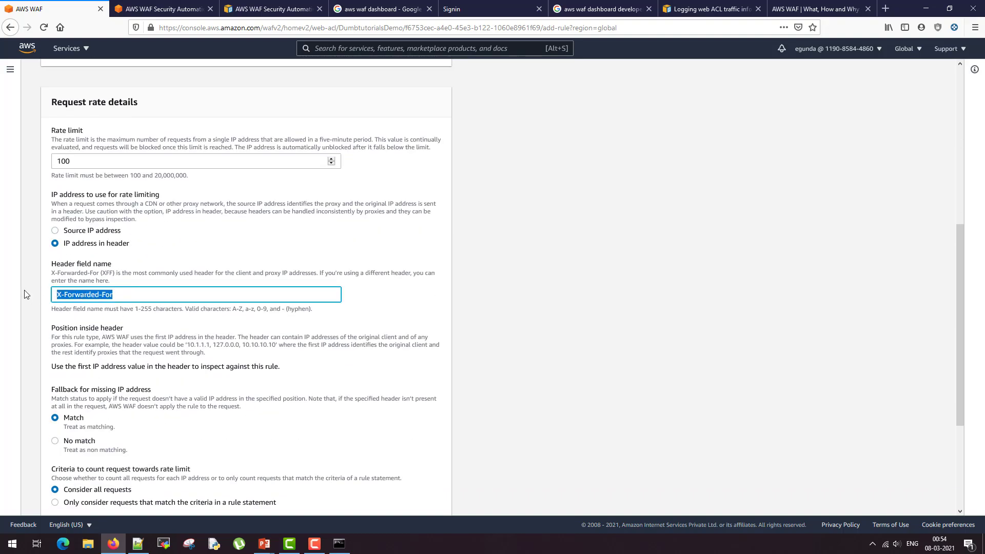
click(56, 232)
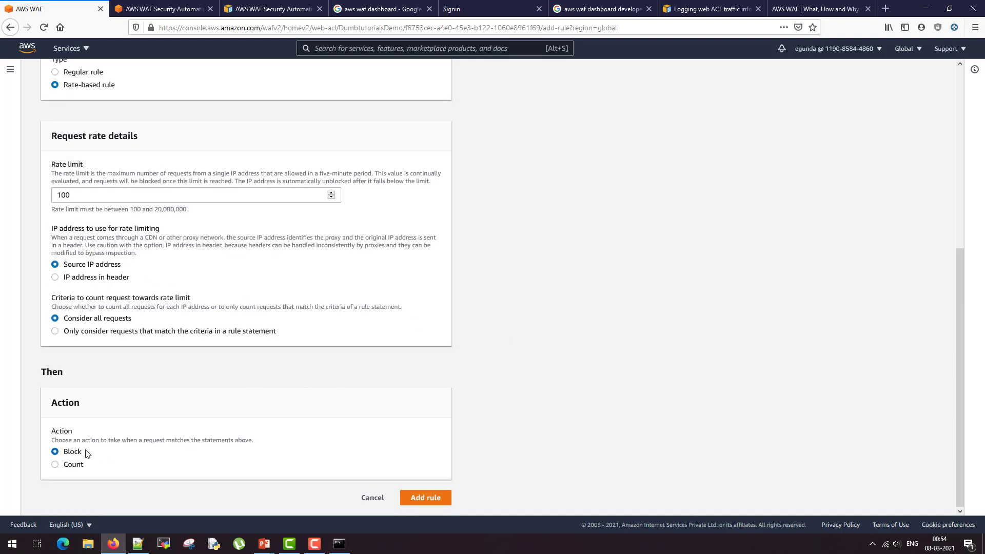
Restrict the rate counting to only consider requests that match the criteria in a rule statement.
scroll(532, 297, up, 1)
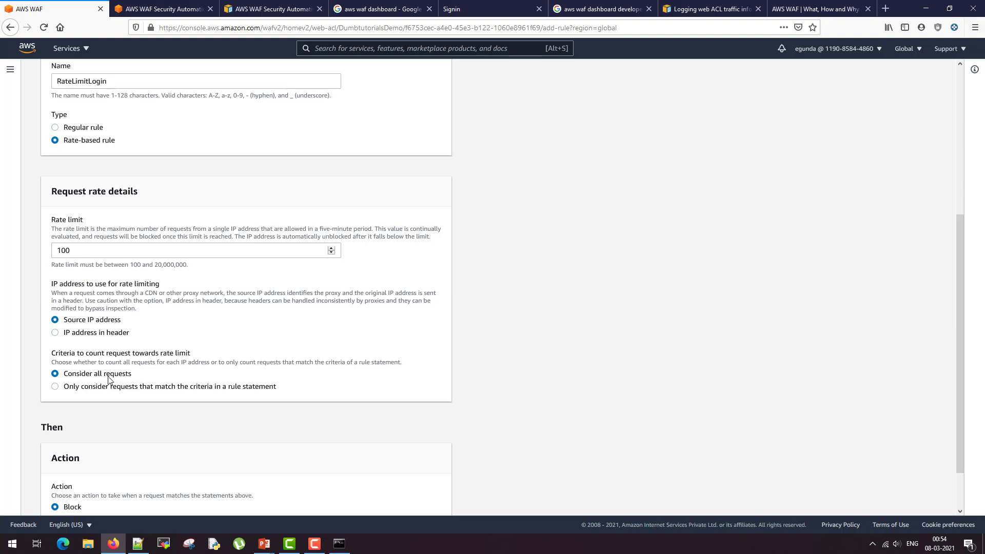
click(55, 386)
scroll(814, 313, down, 3)
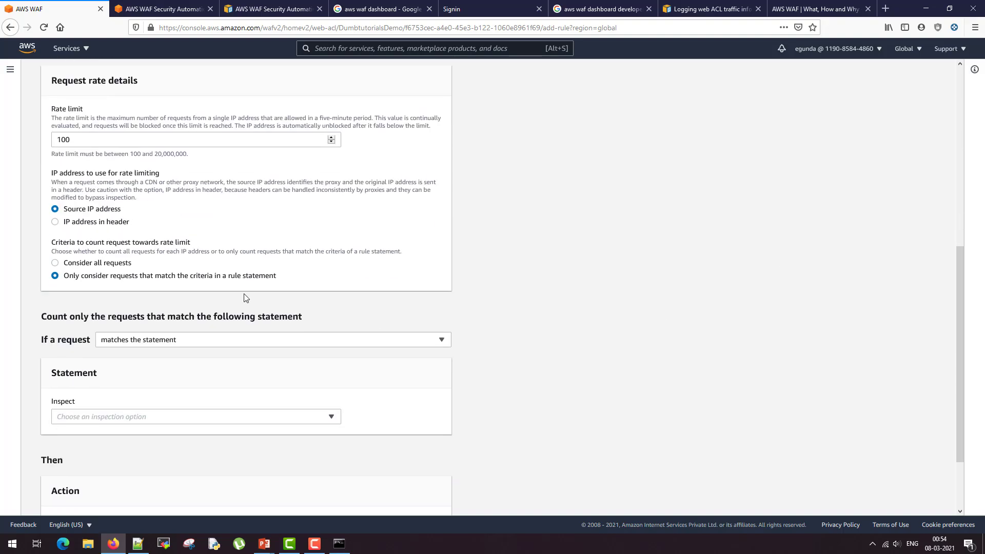
scroll(230, 300, down, 3)
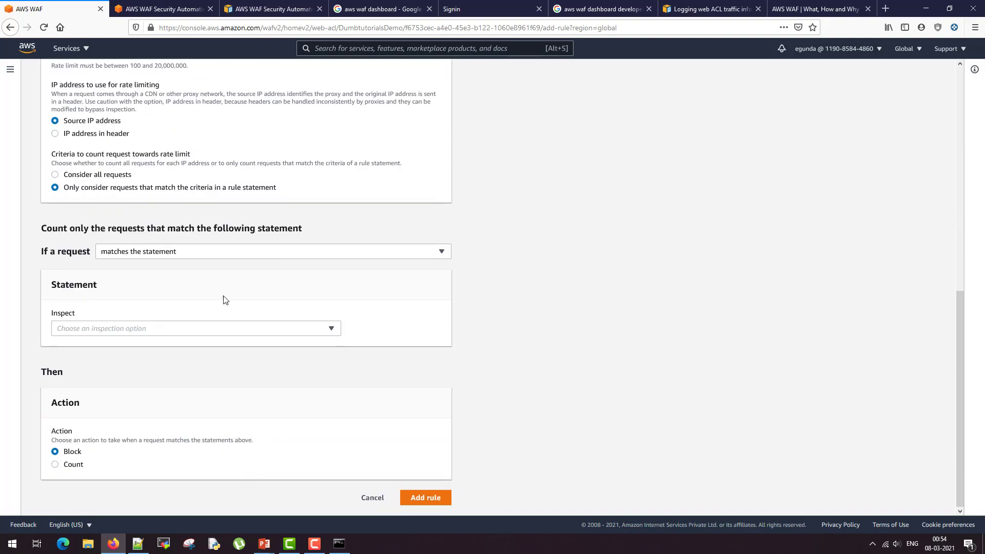
Set the counting statement to inspect the URI path with match type "Exactly matches string".
click(179, 256)
click(153, 329)
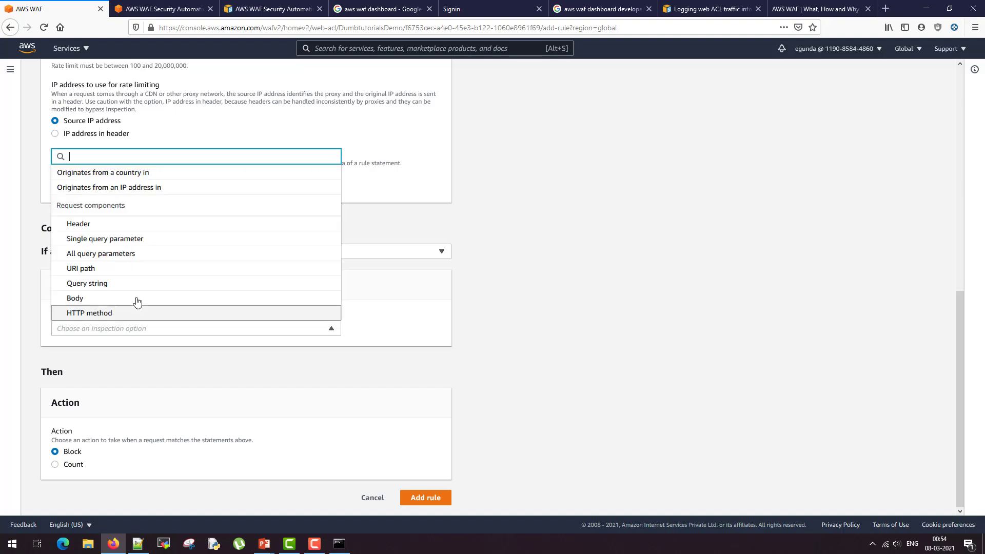
click(121, 270)
click(111, 368)
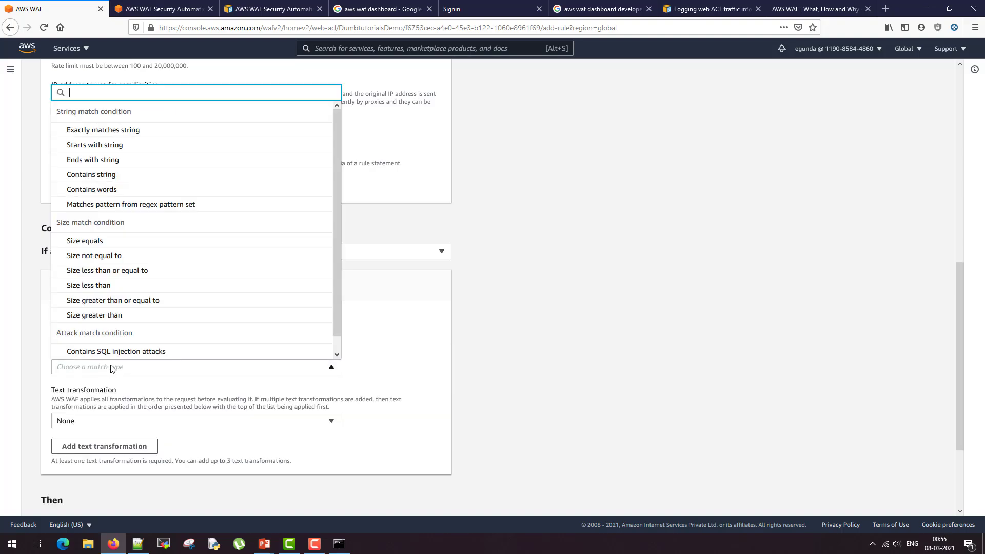
click(115, 132)
scroll(105, 184, down, 2)
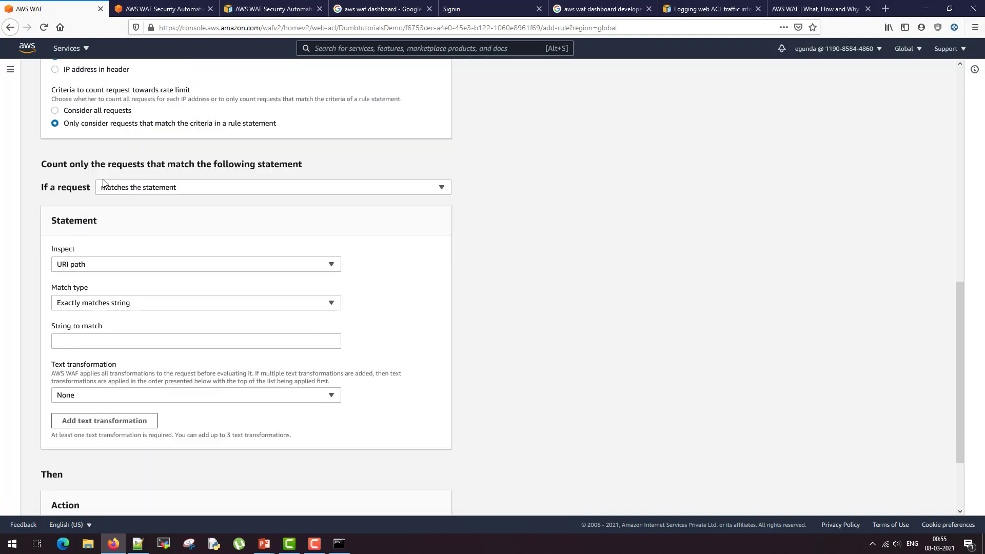
Enter /login.php as the statement's string to match.
scroll(103, 183, down, 2)
click(94, 239)
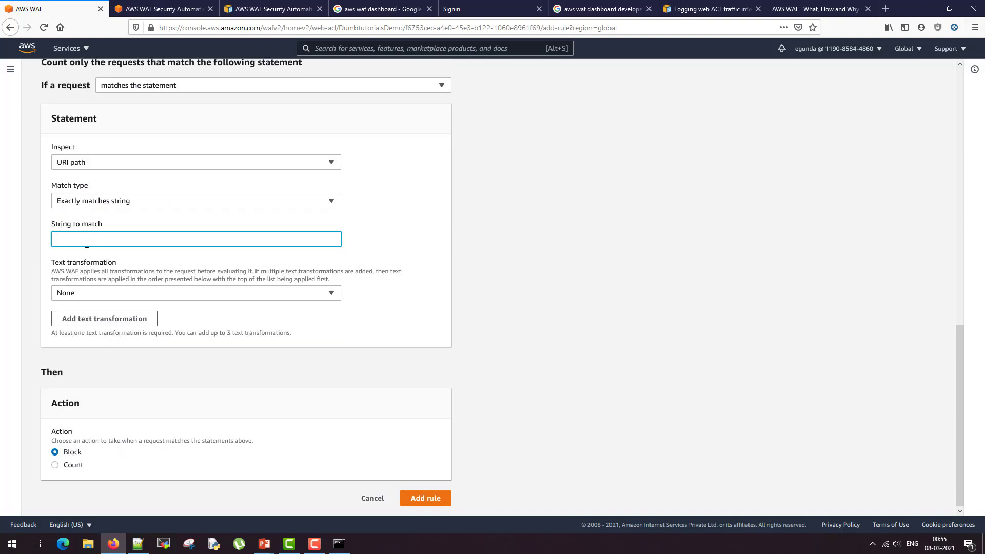
text(/login)
text(.aspx)
key(BackSpace)
key(BackSpace)
key(BackSpace)
text(php)
Apply the Lowercase text transformation, add the rule with the Block action, and save the listed rule priority order.
click(99, 294)
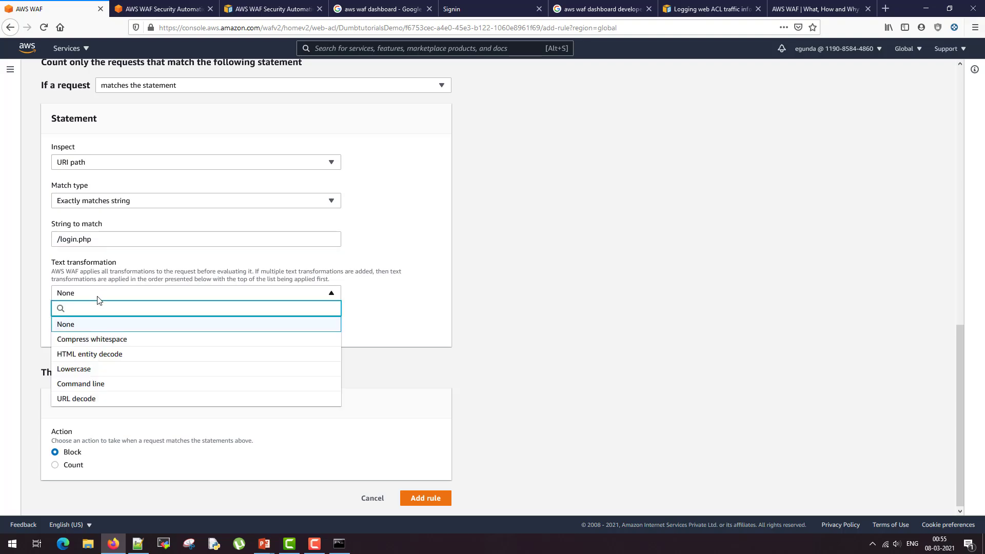
click(95, 375)
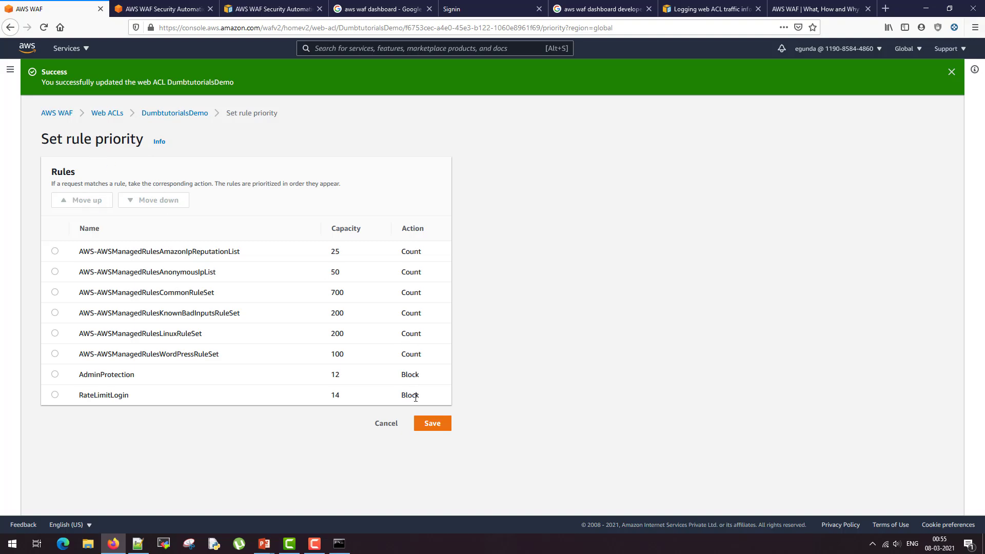
click(436, 432)
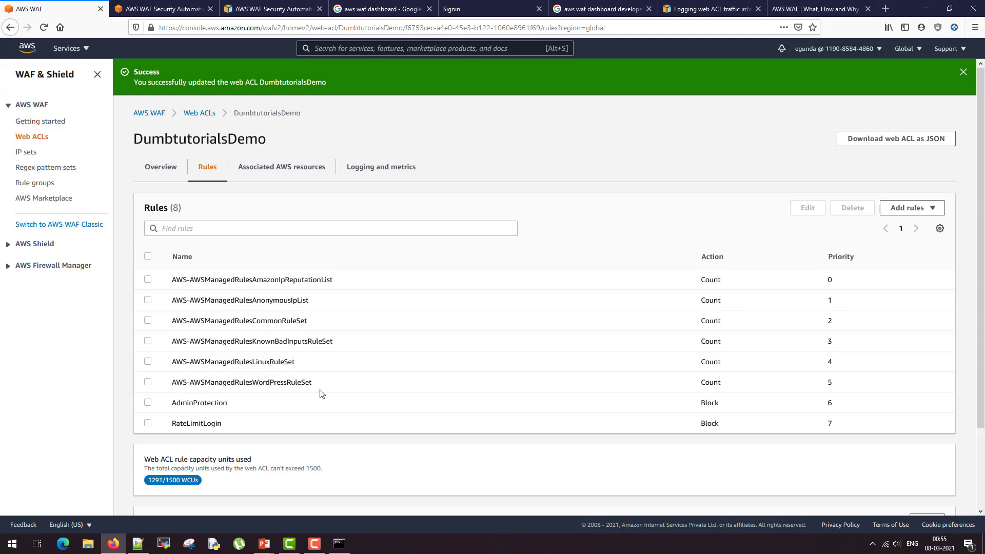
Review the managed and custom rules in the web ACL's rule list and check its associated AWS resources.
drag(321, 384, 166, 285)
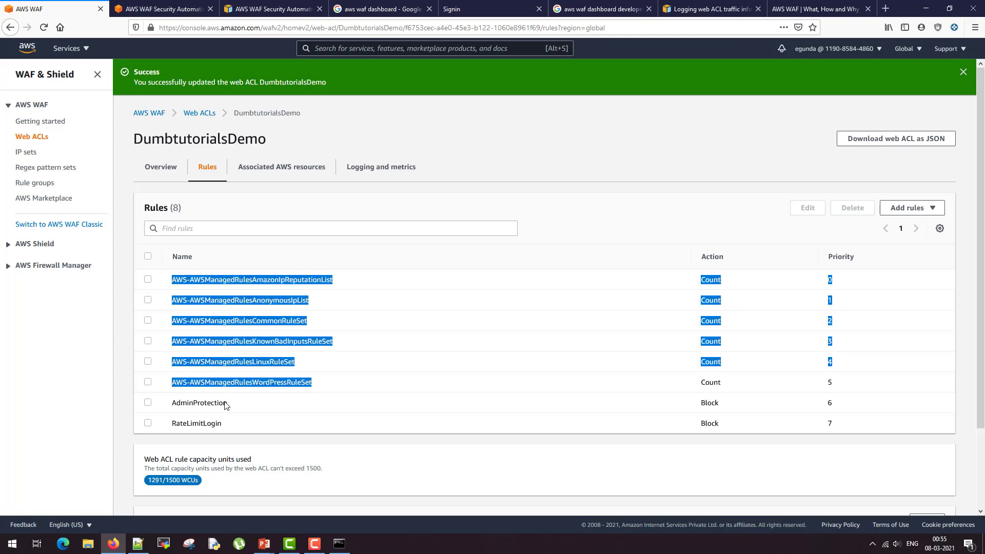
drag(240, 435, 158, 404)
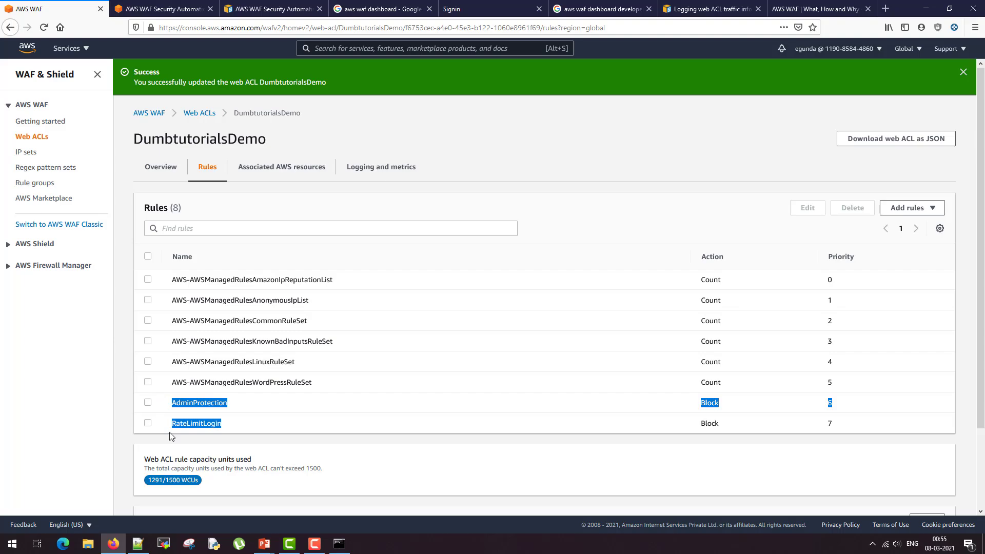
click(242, 491)
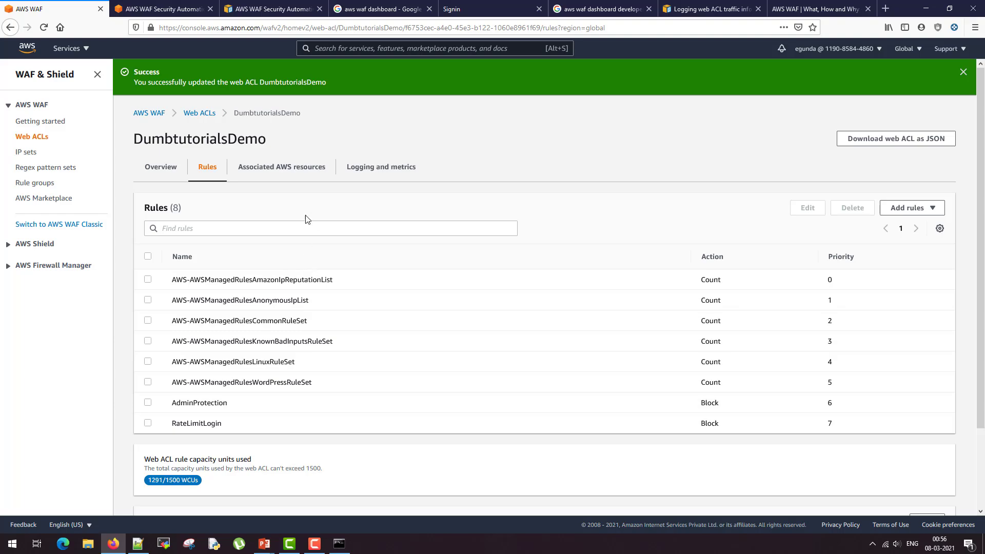
click(273, 170)
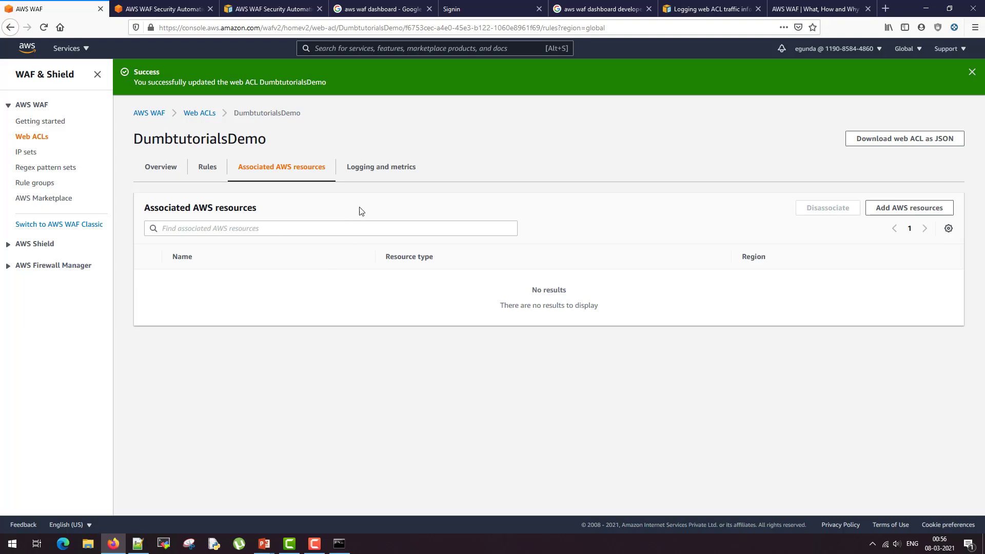
Begin enabling logging for the web ACL and select the aws-waf-logs-demo-logs Kinesis Data Firehose delivery stream.
click(378, 175)
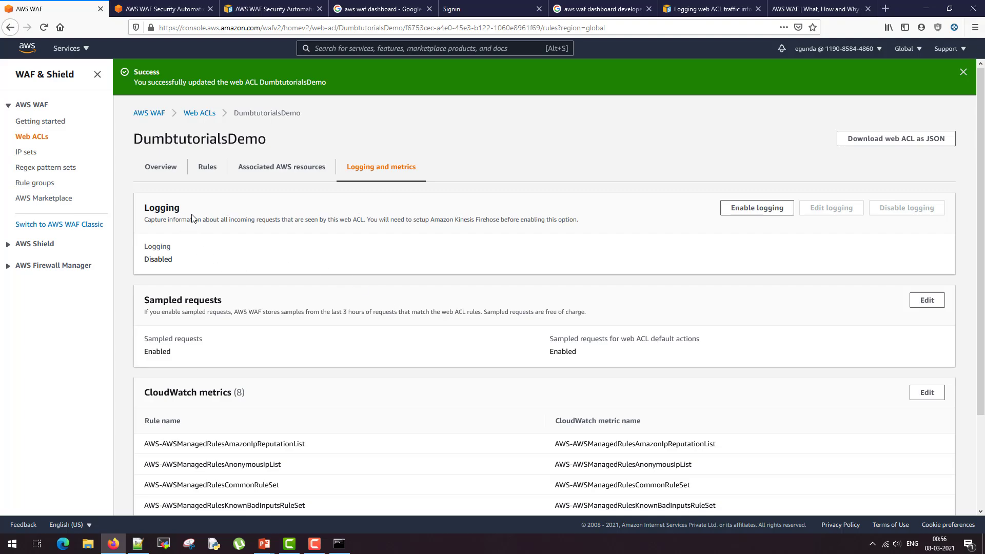
click(752, 212)
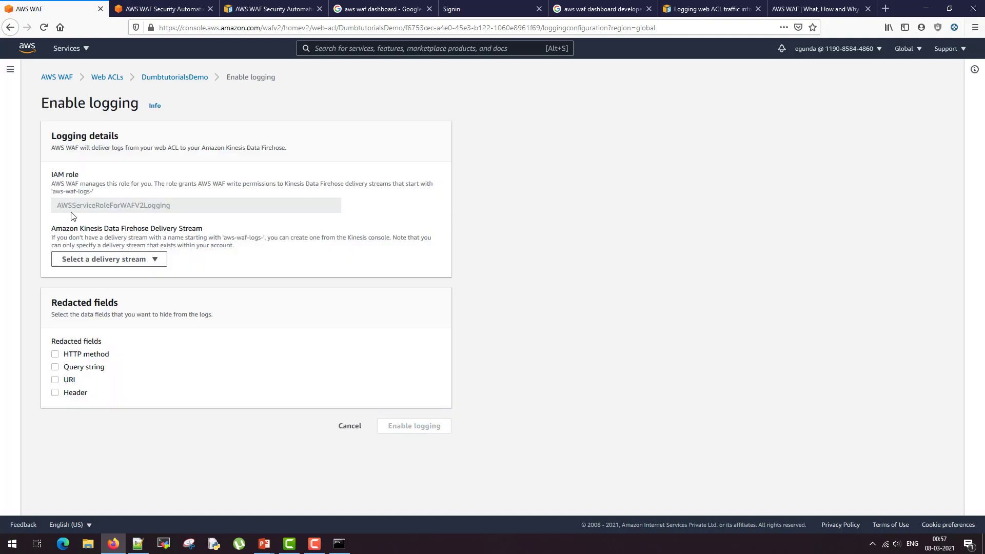
click(155, 263)
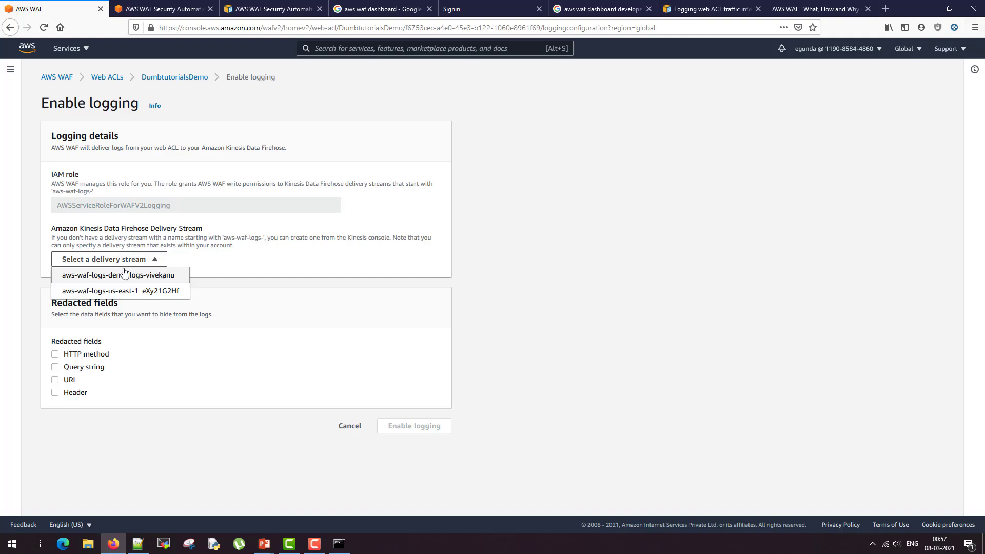
click(589, 247)
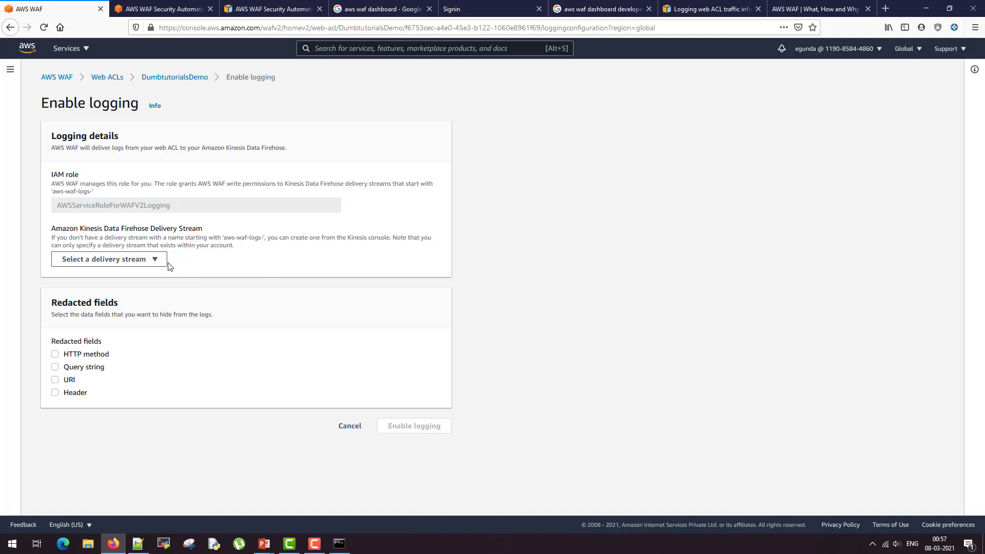
click(152, 263)
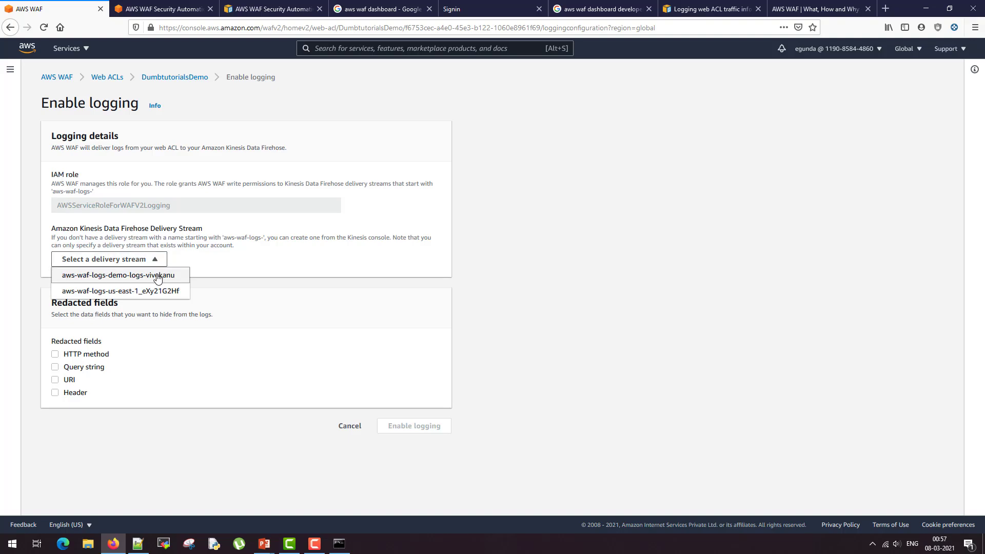
click(157, 277)
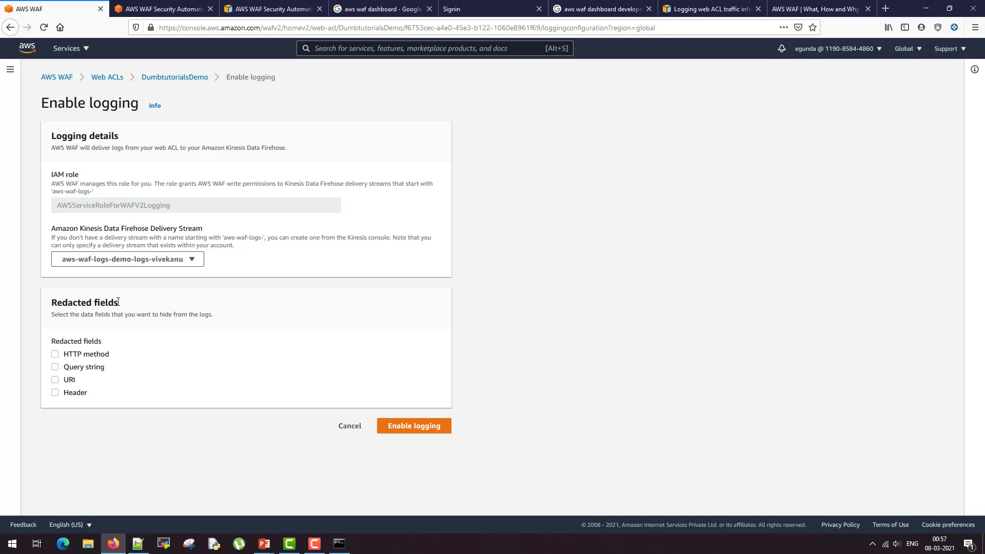
click(55, 393)
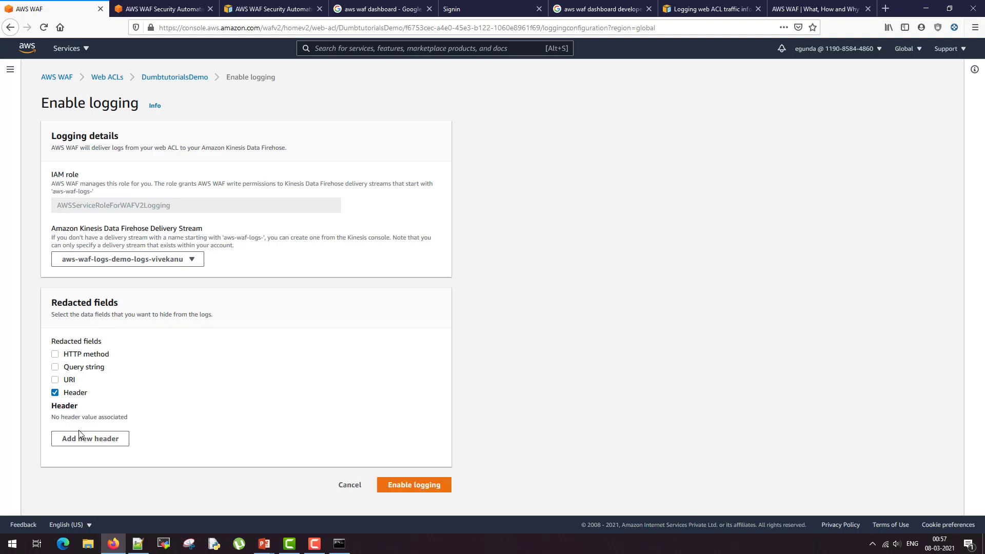
click(89, 439)
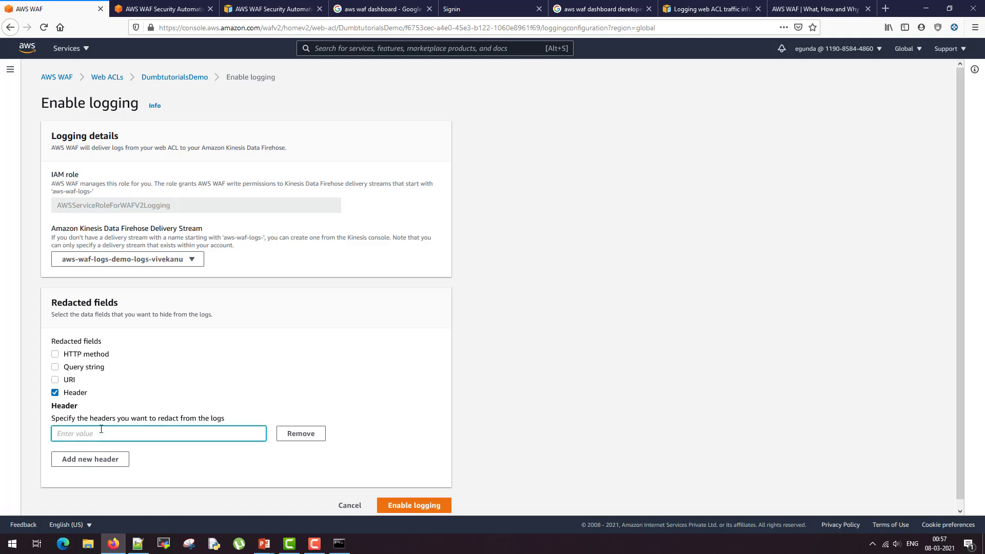
click(317, 432)
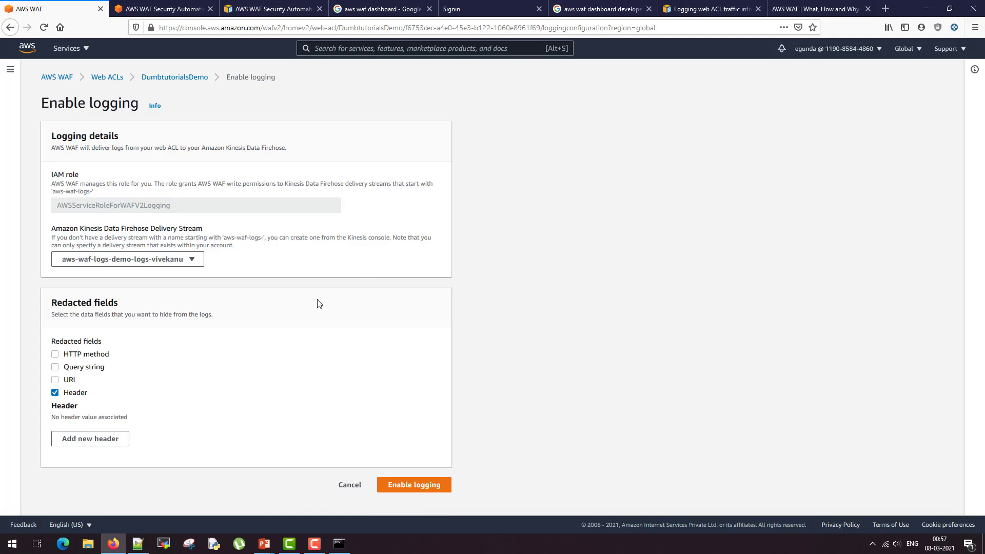
click(55, 393)
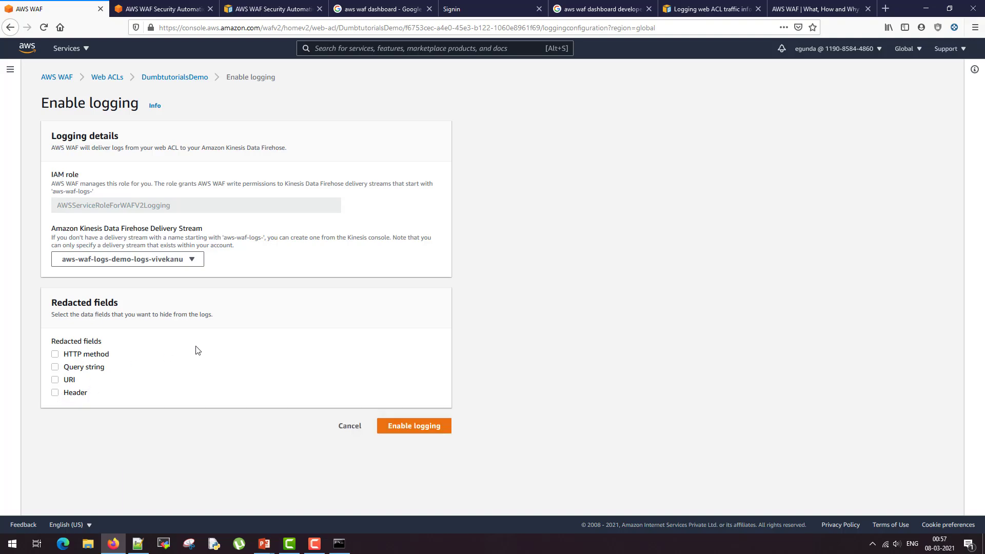
Enable logging for the web ACL with no redacted fields.
click(416, 430)
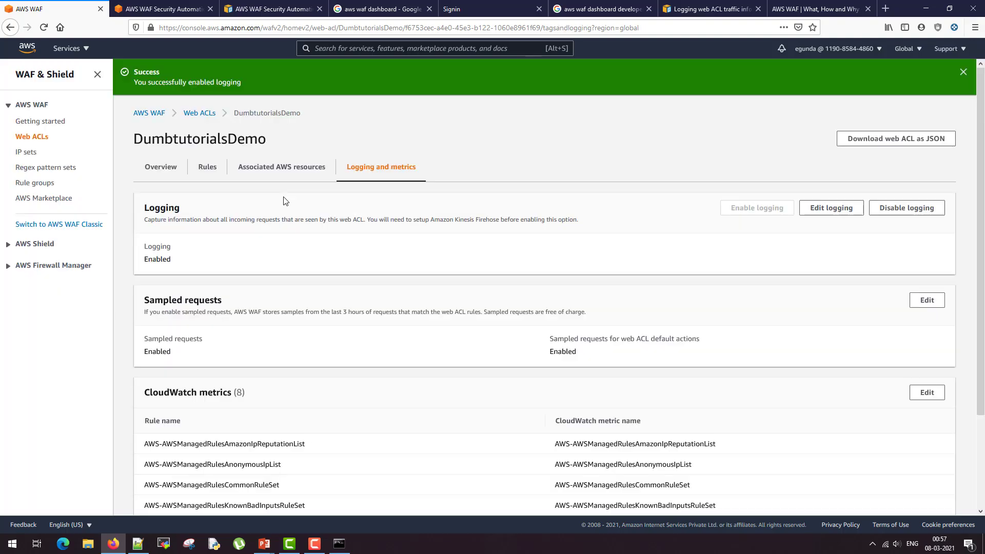